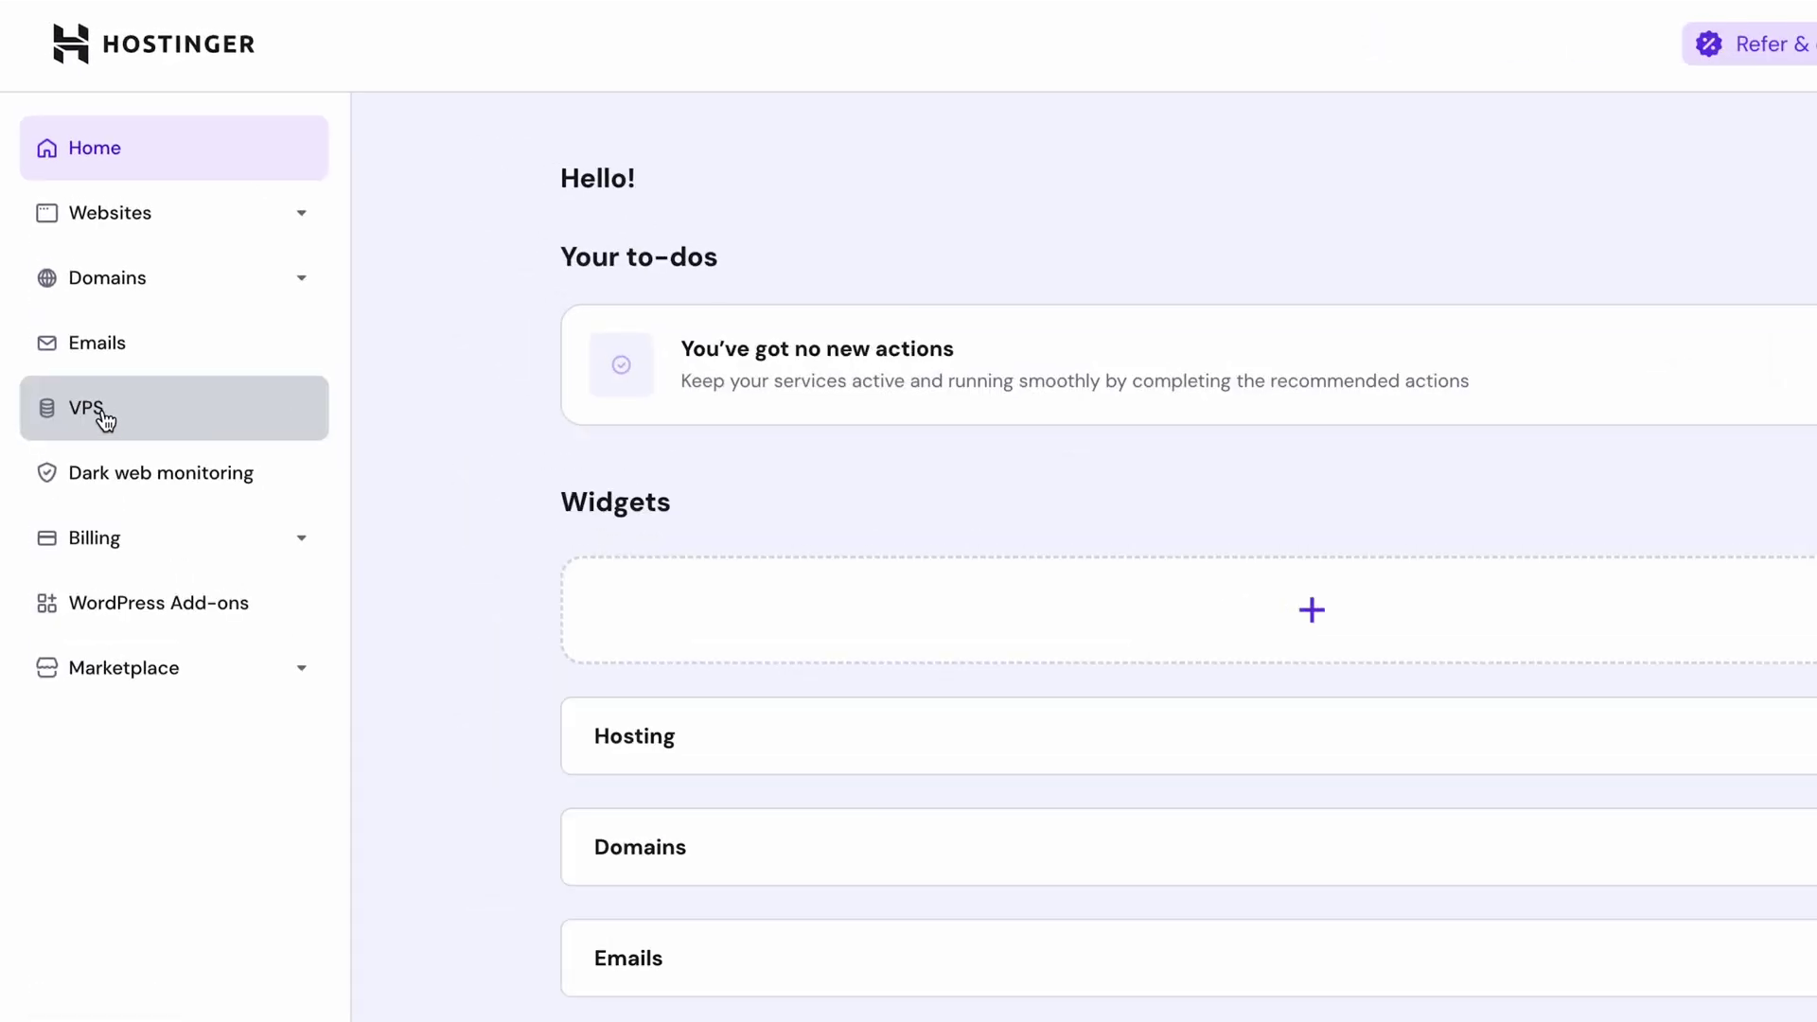
Step: Open the Kodee AI assistant chat from the VPS server's management page
left_click(105, 417)
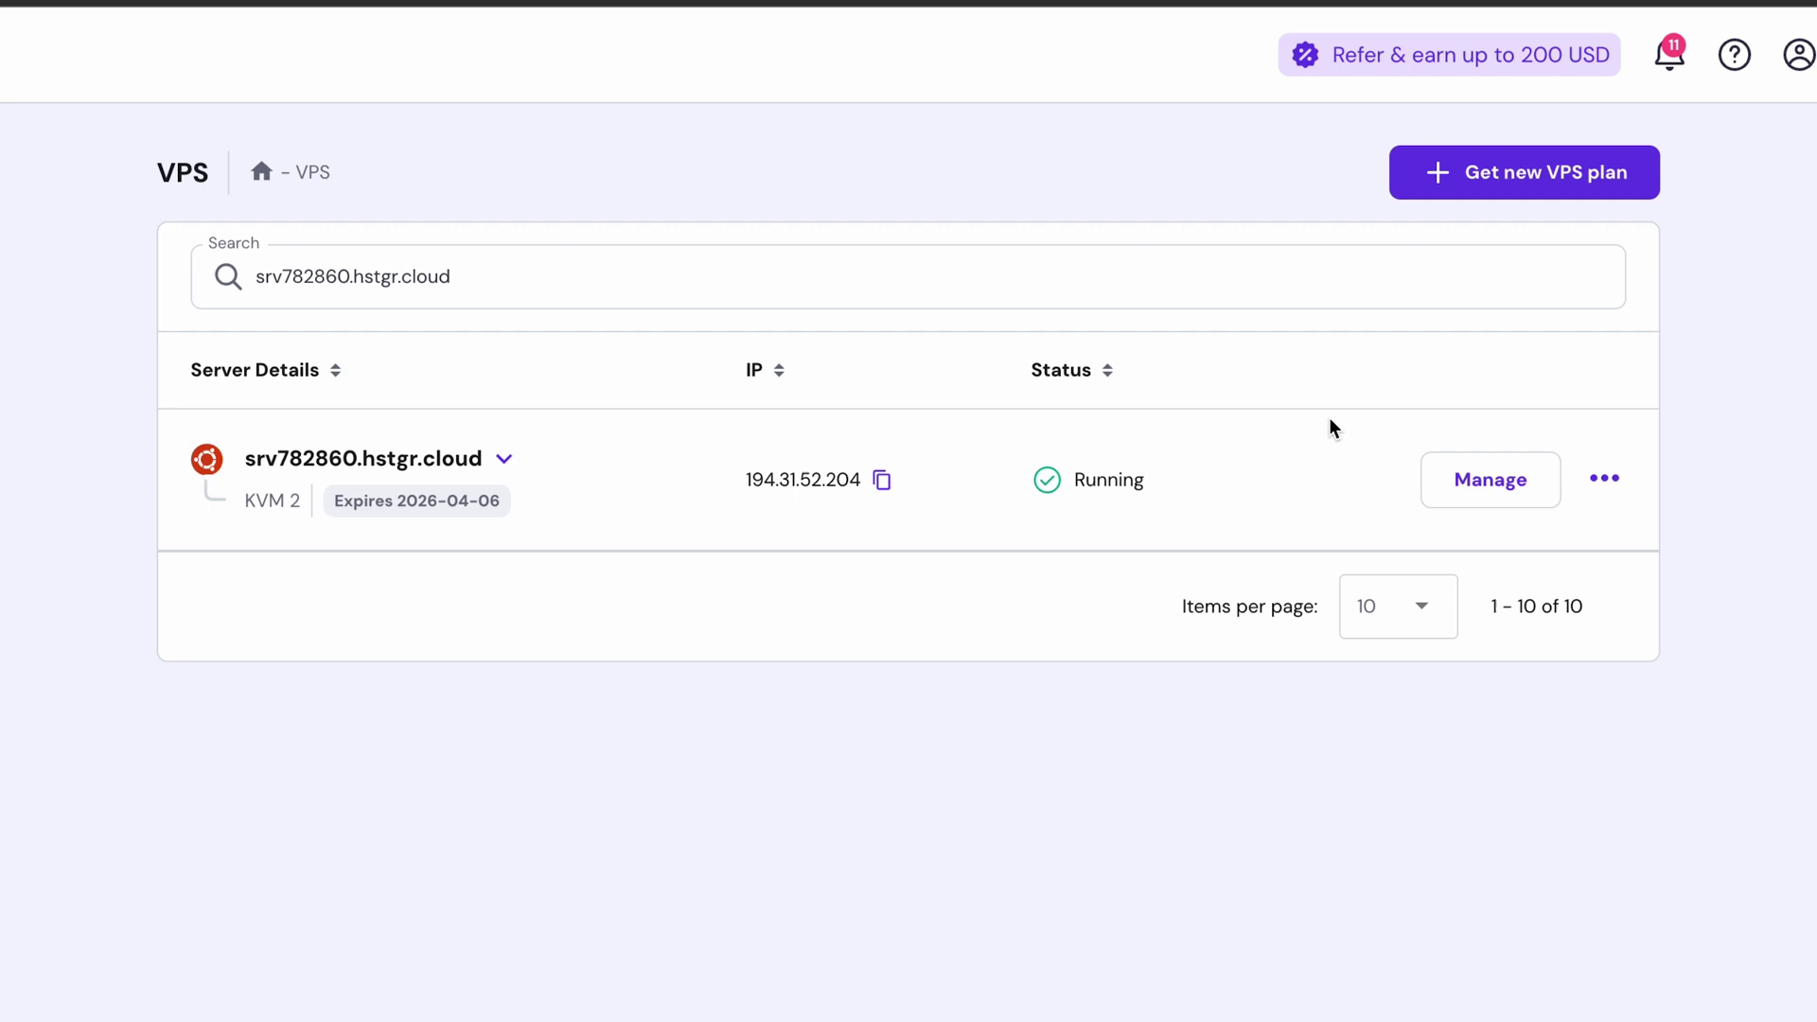
left_click(1498, 477)
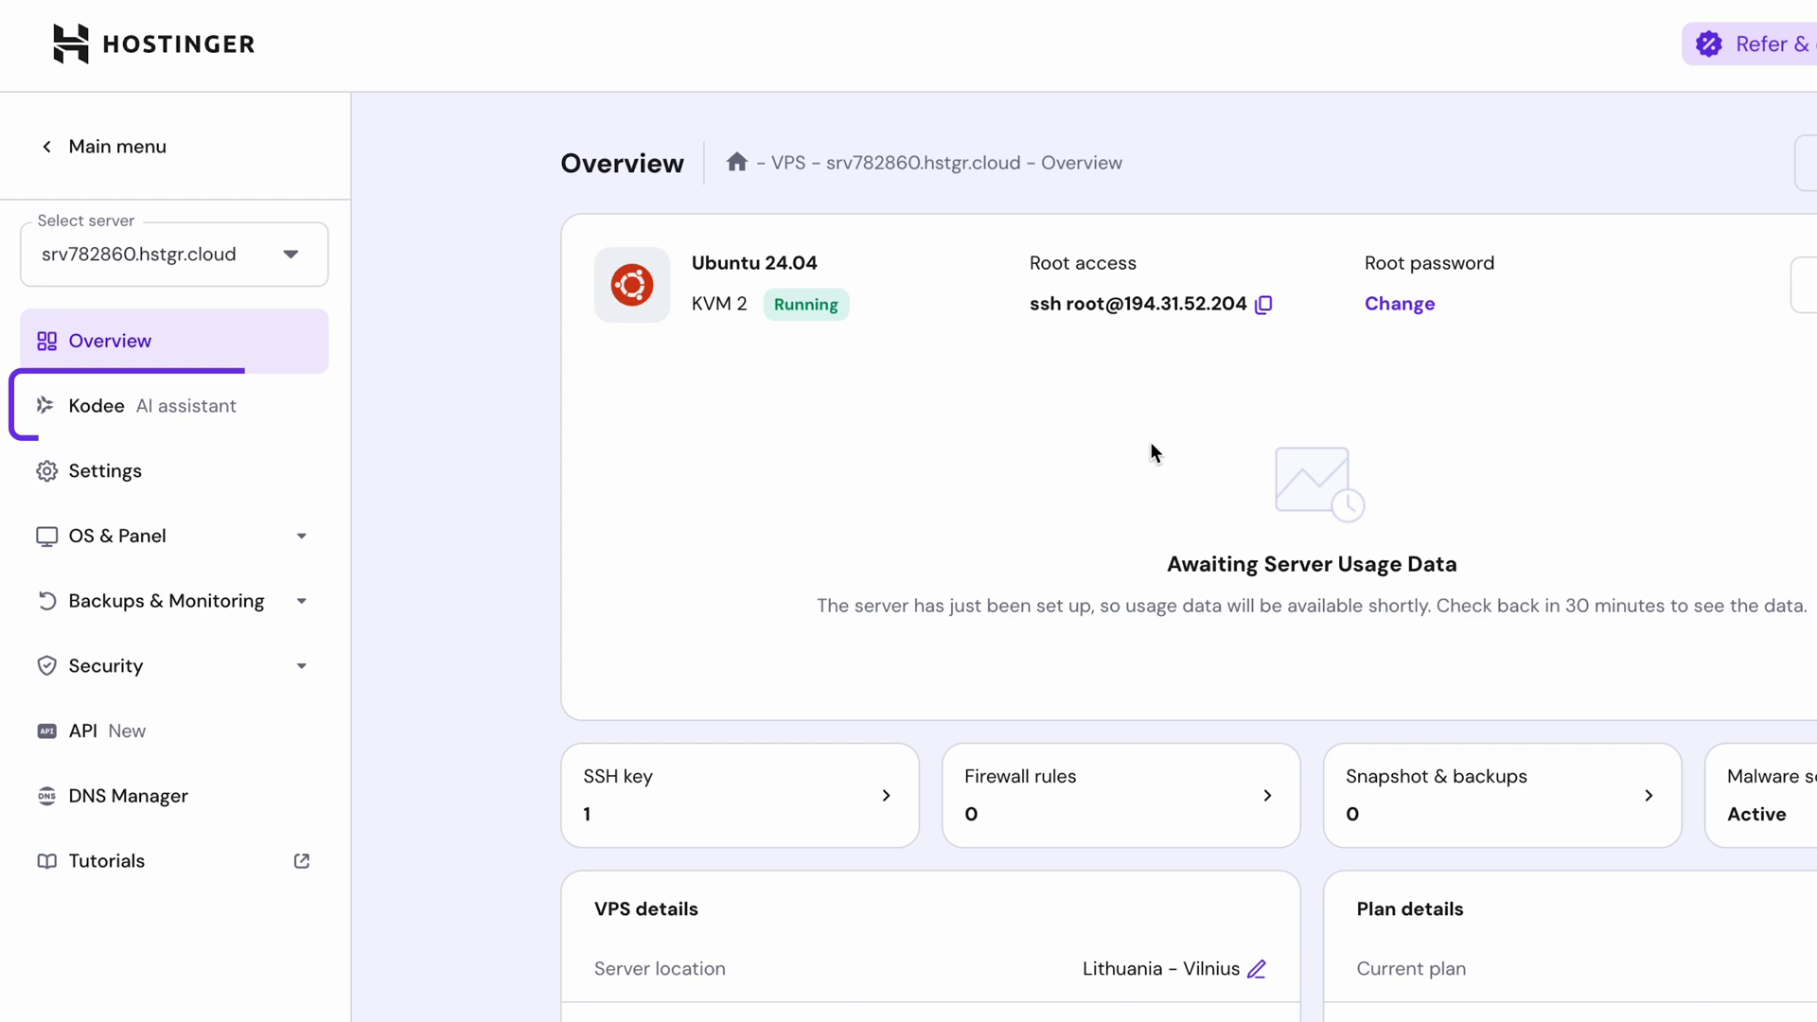
left_click(247, 412)
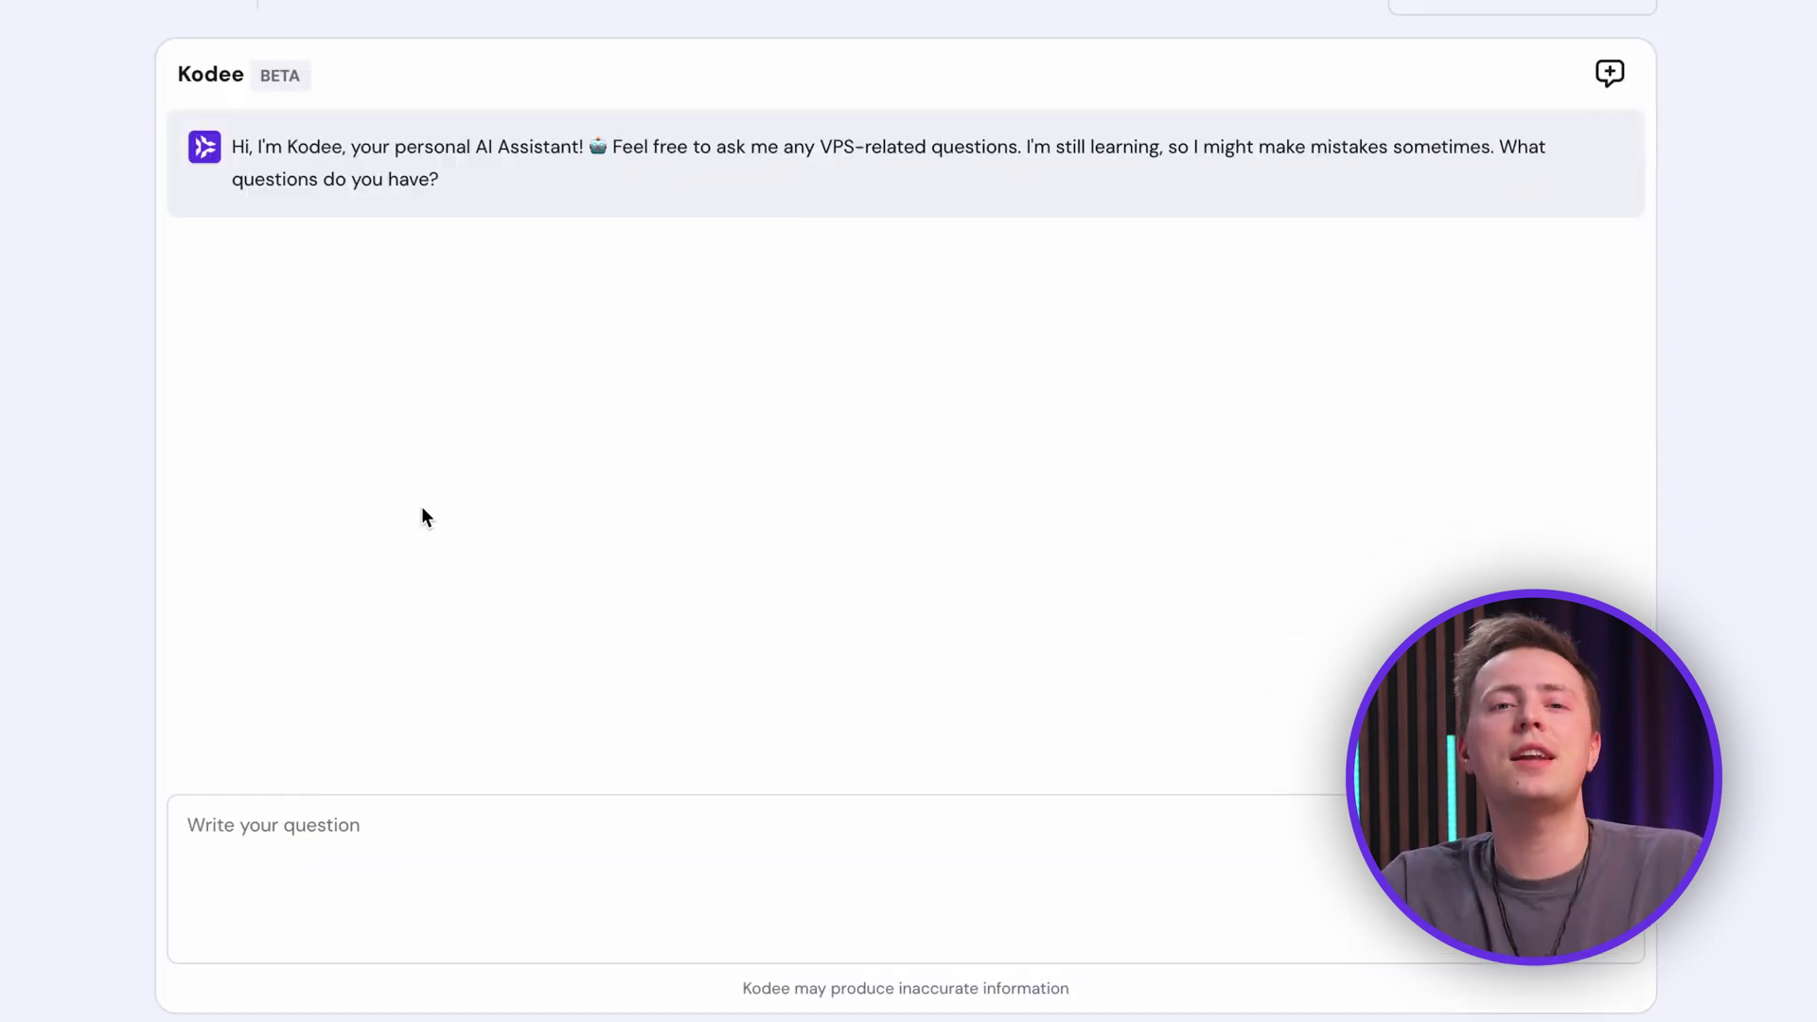
Step: Ask Kodee: 'Please give me an update on system uptime and load averages.'
left_click(422, 855)
type("Please gi")
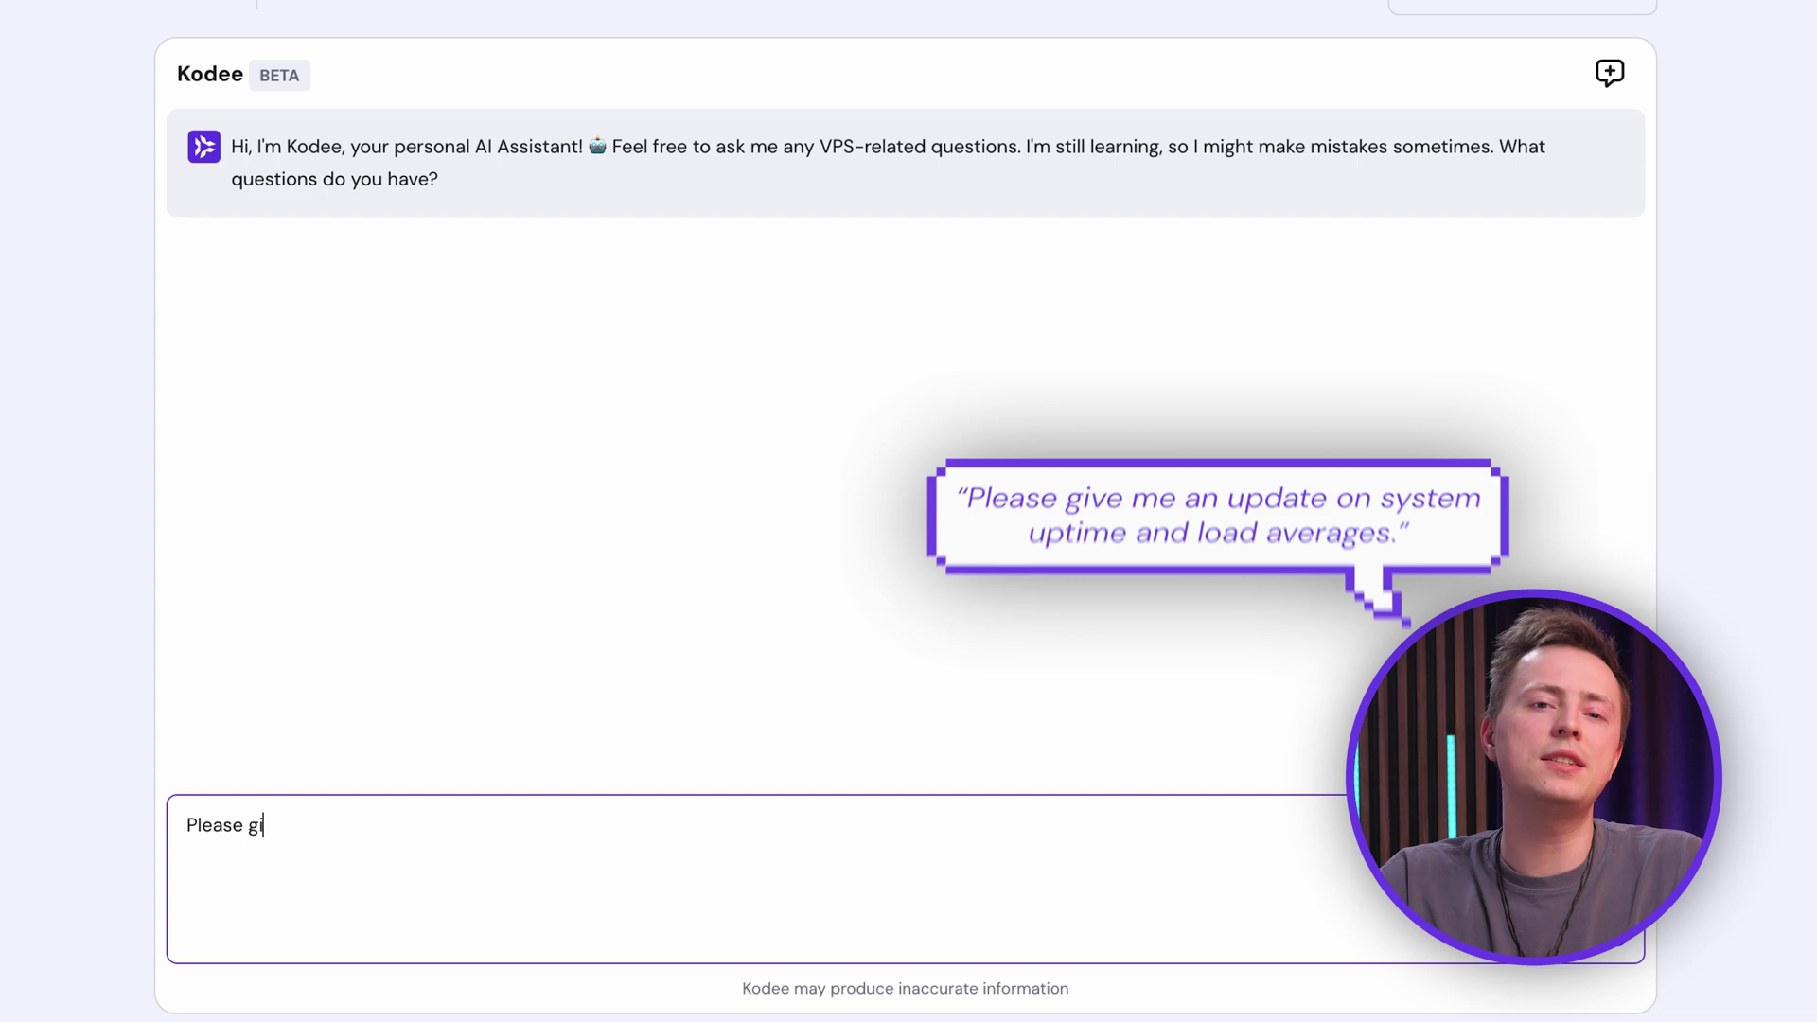
type("ve me an update on system uptime and load averages.")
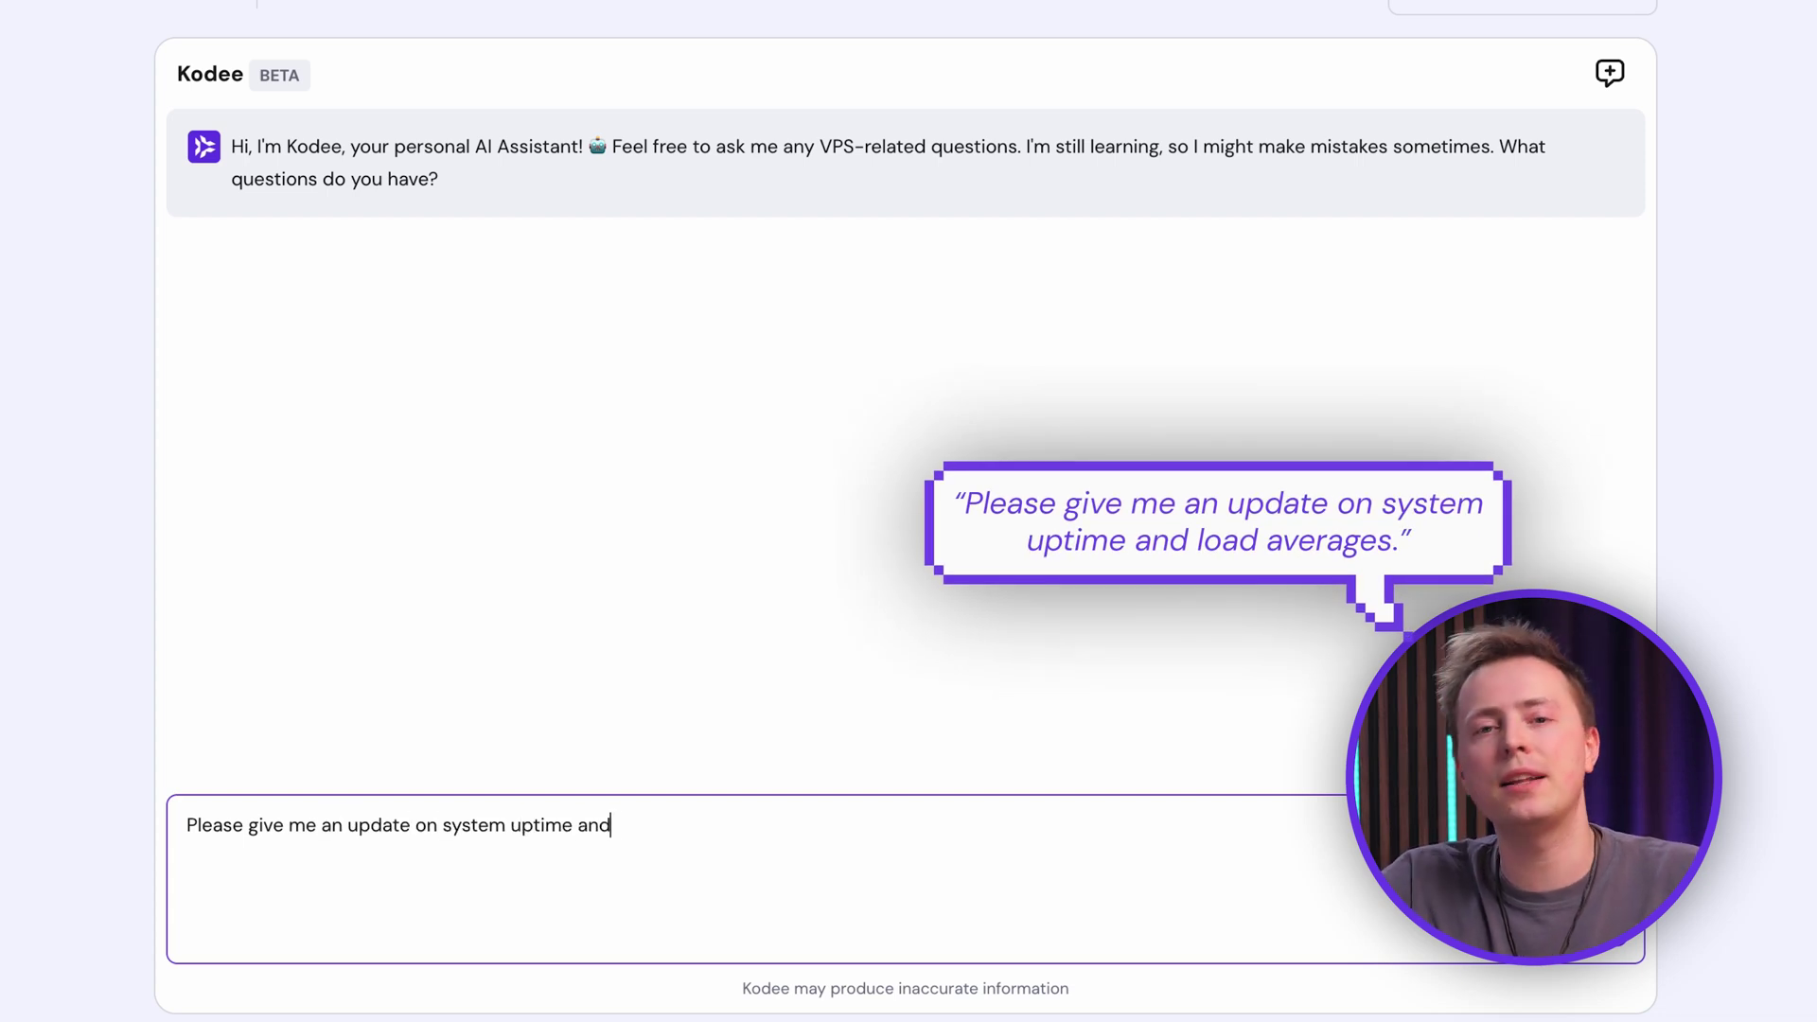
key("Return")
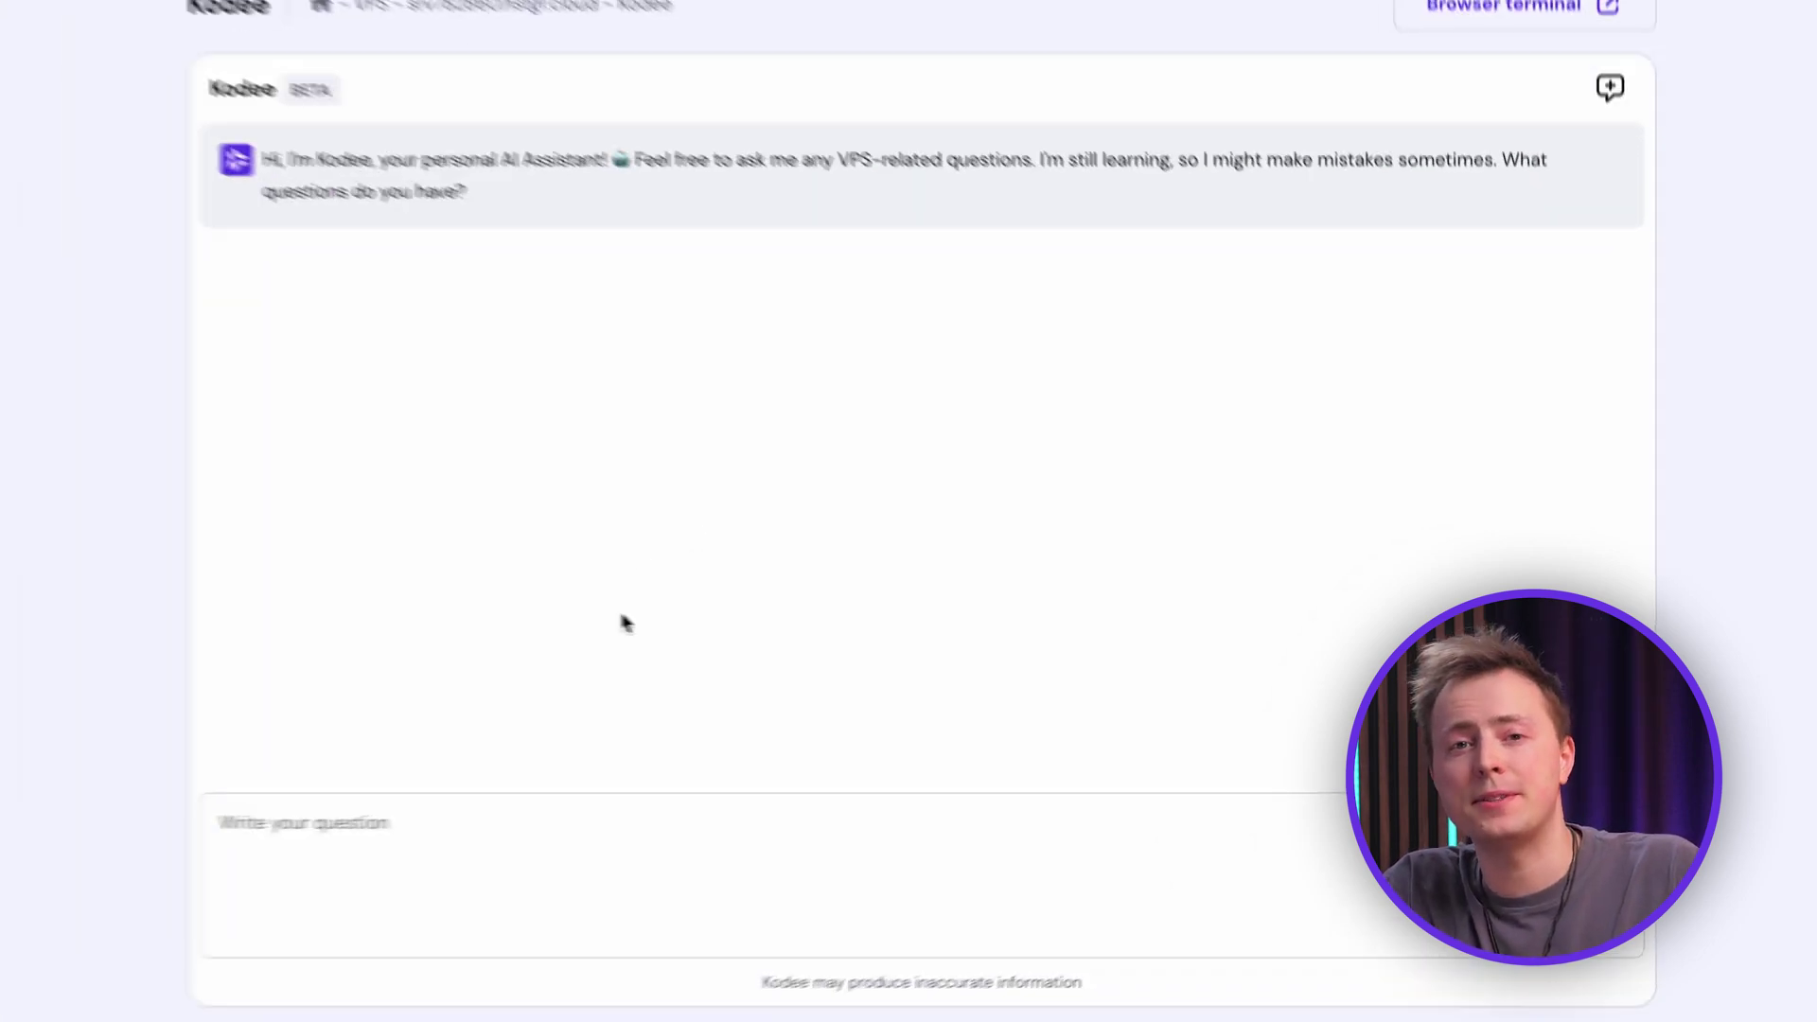
Step: Ask Kodee for an overview of the running processes, then how much memory is left
left_click(671, 818)
type("Give")
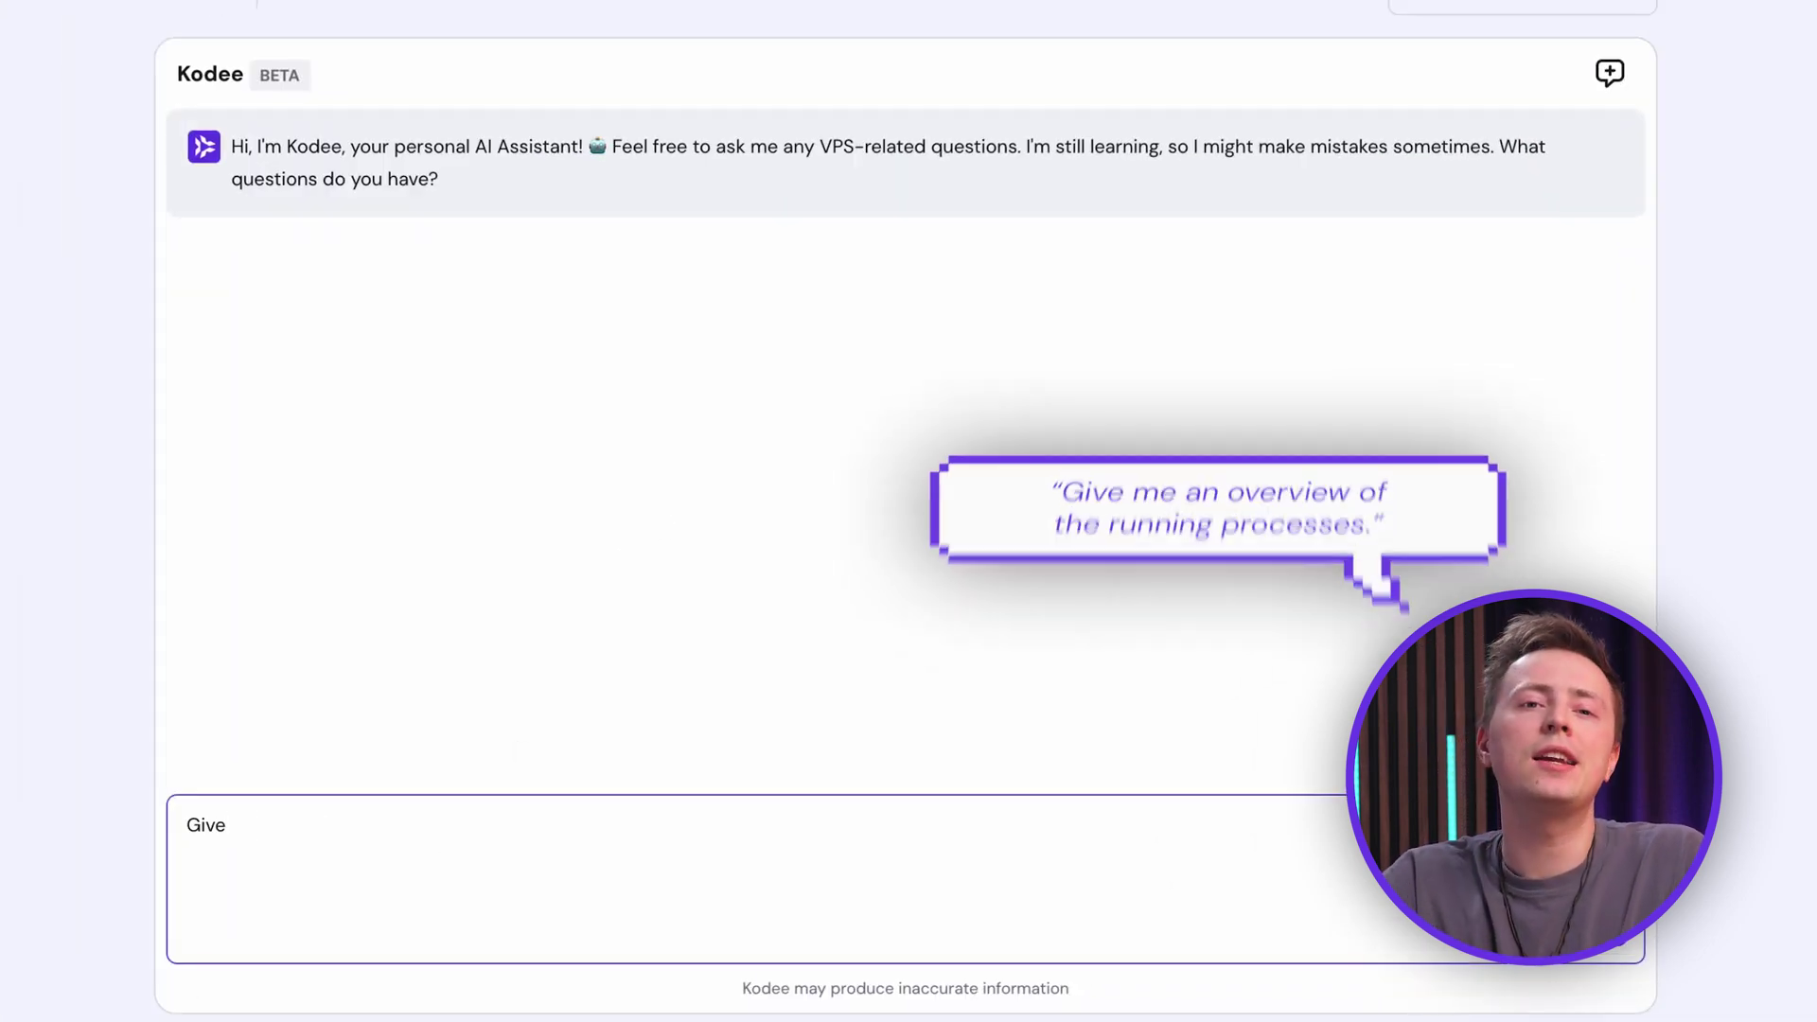
type(" me an overview of the running processes.")
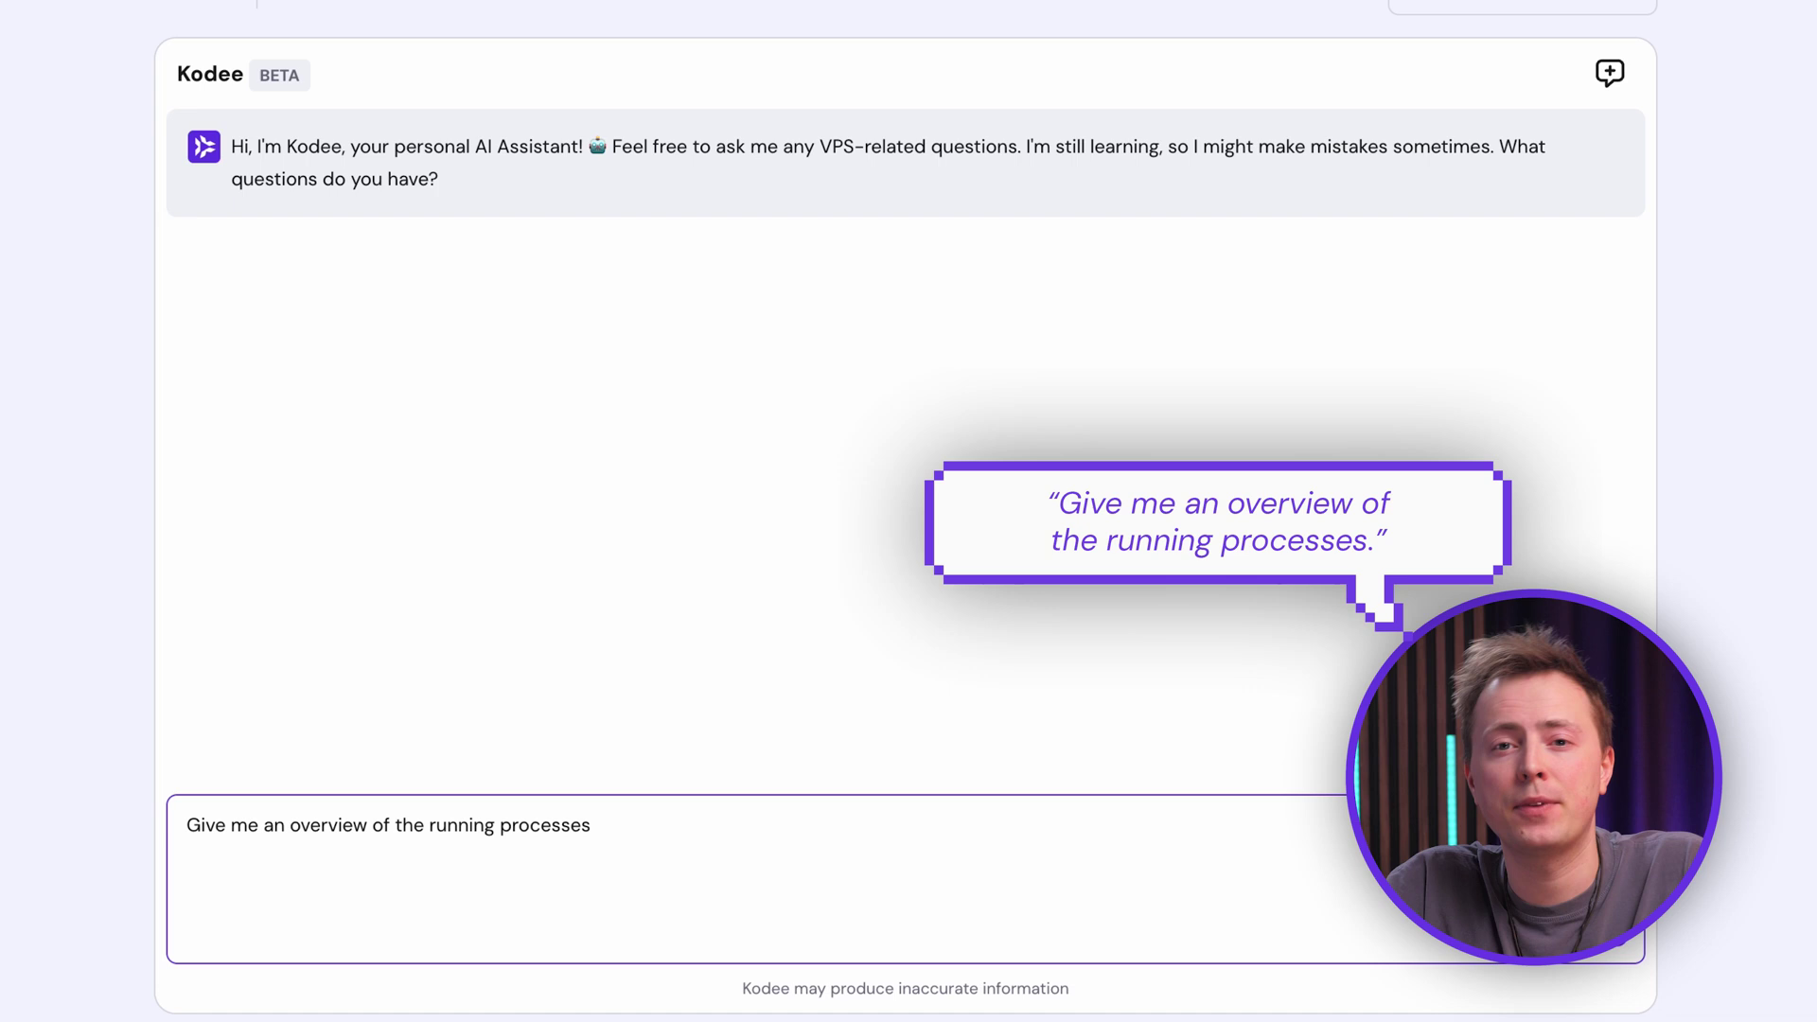
key("Return")
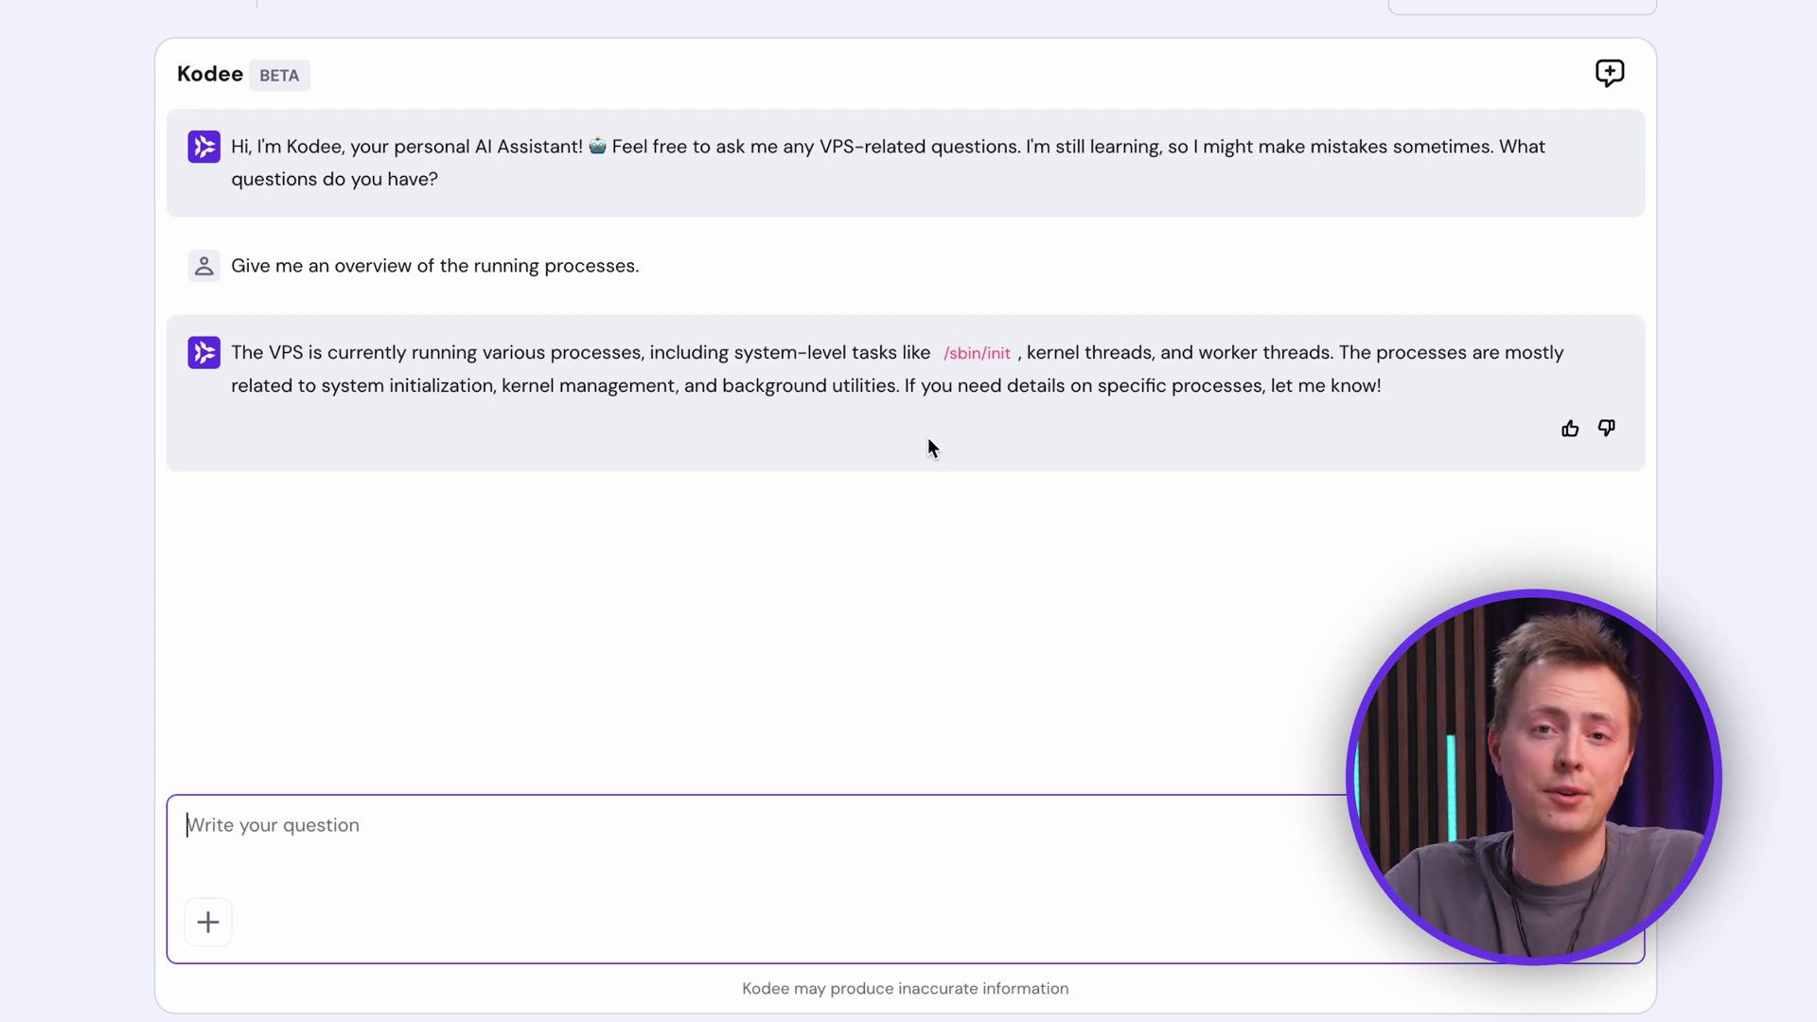
type("How much memor")
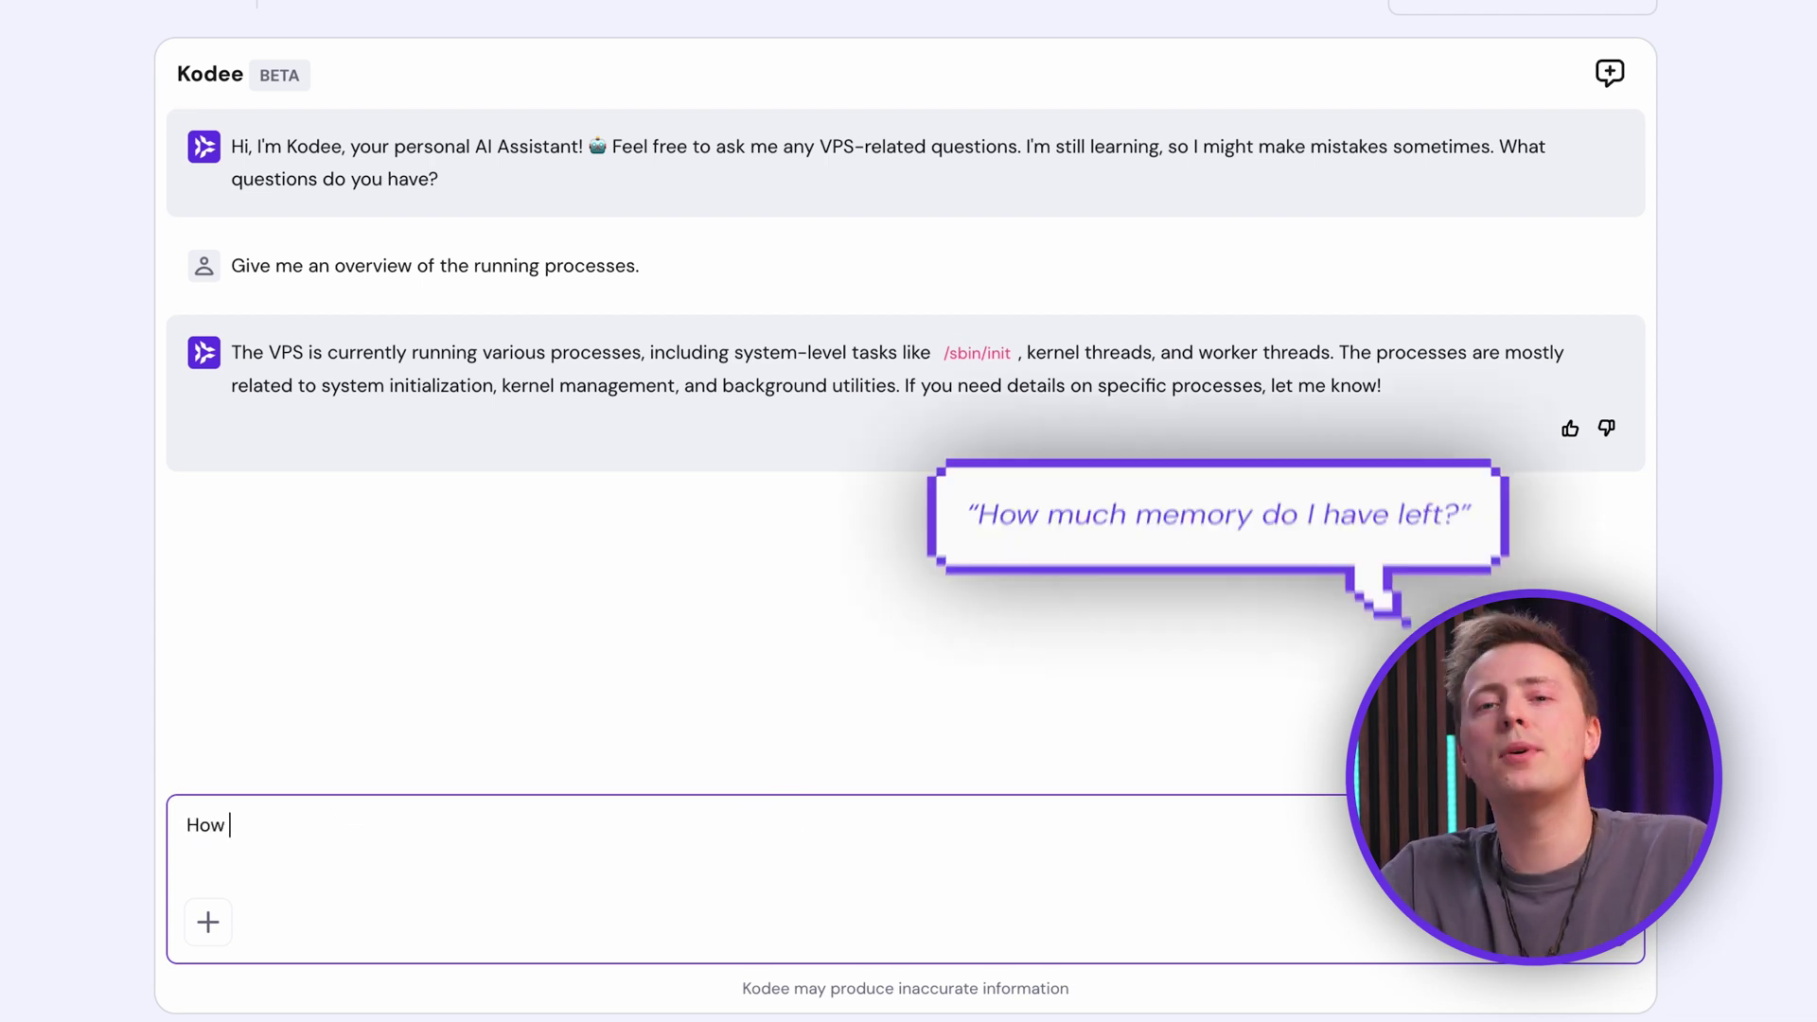
type("y do I have left?")
key("Return")
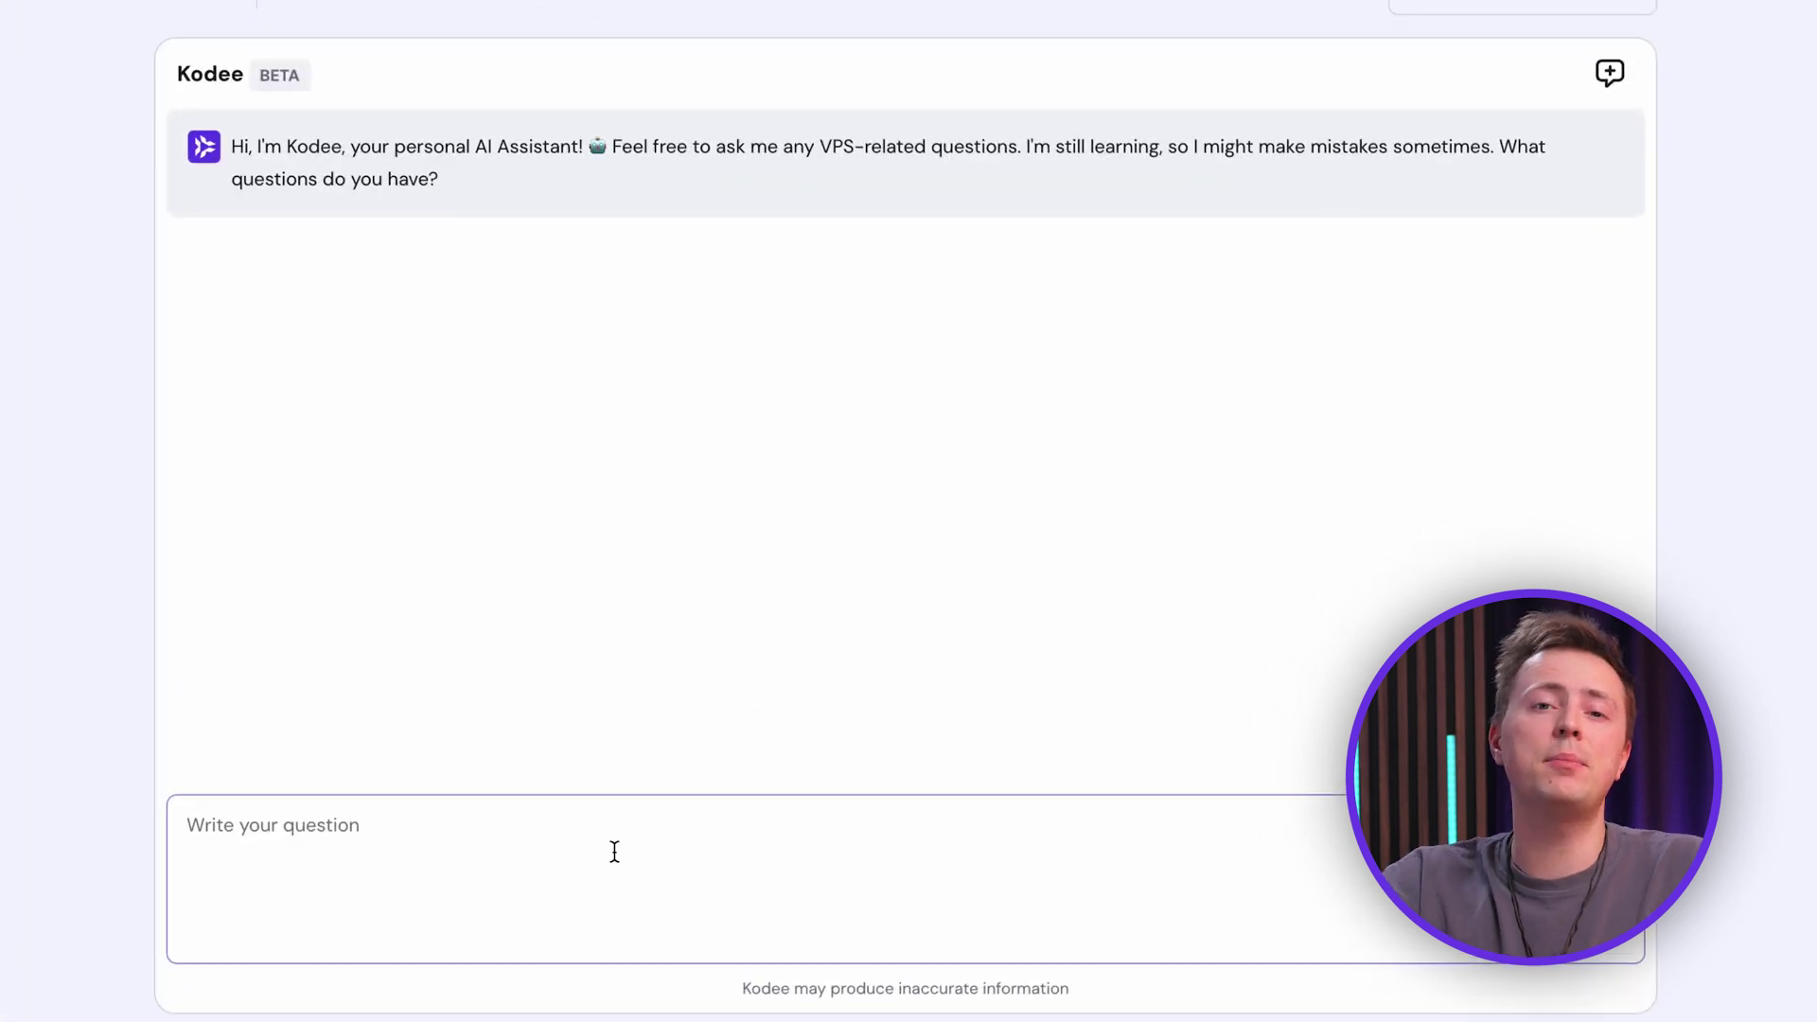
Step: Ask Kodee: 'Show me the latest errors on my server.'
left_click(725, 838)
type("Show me the lat")
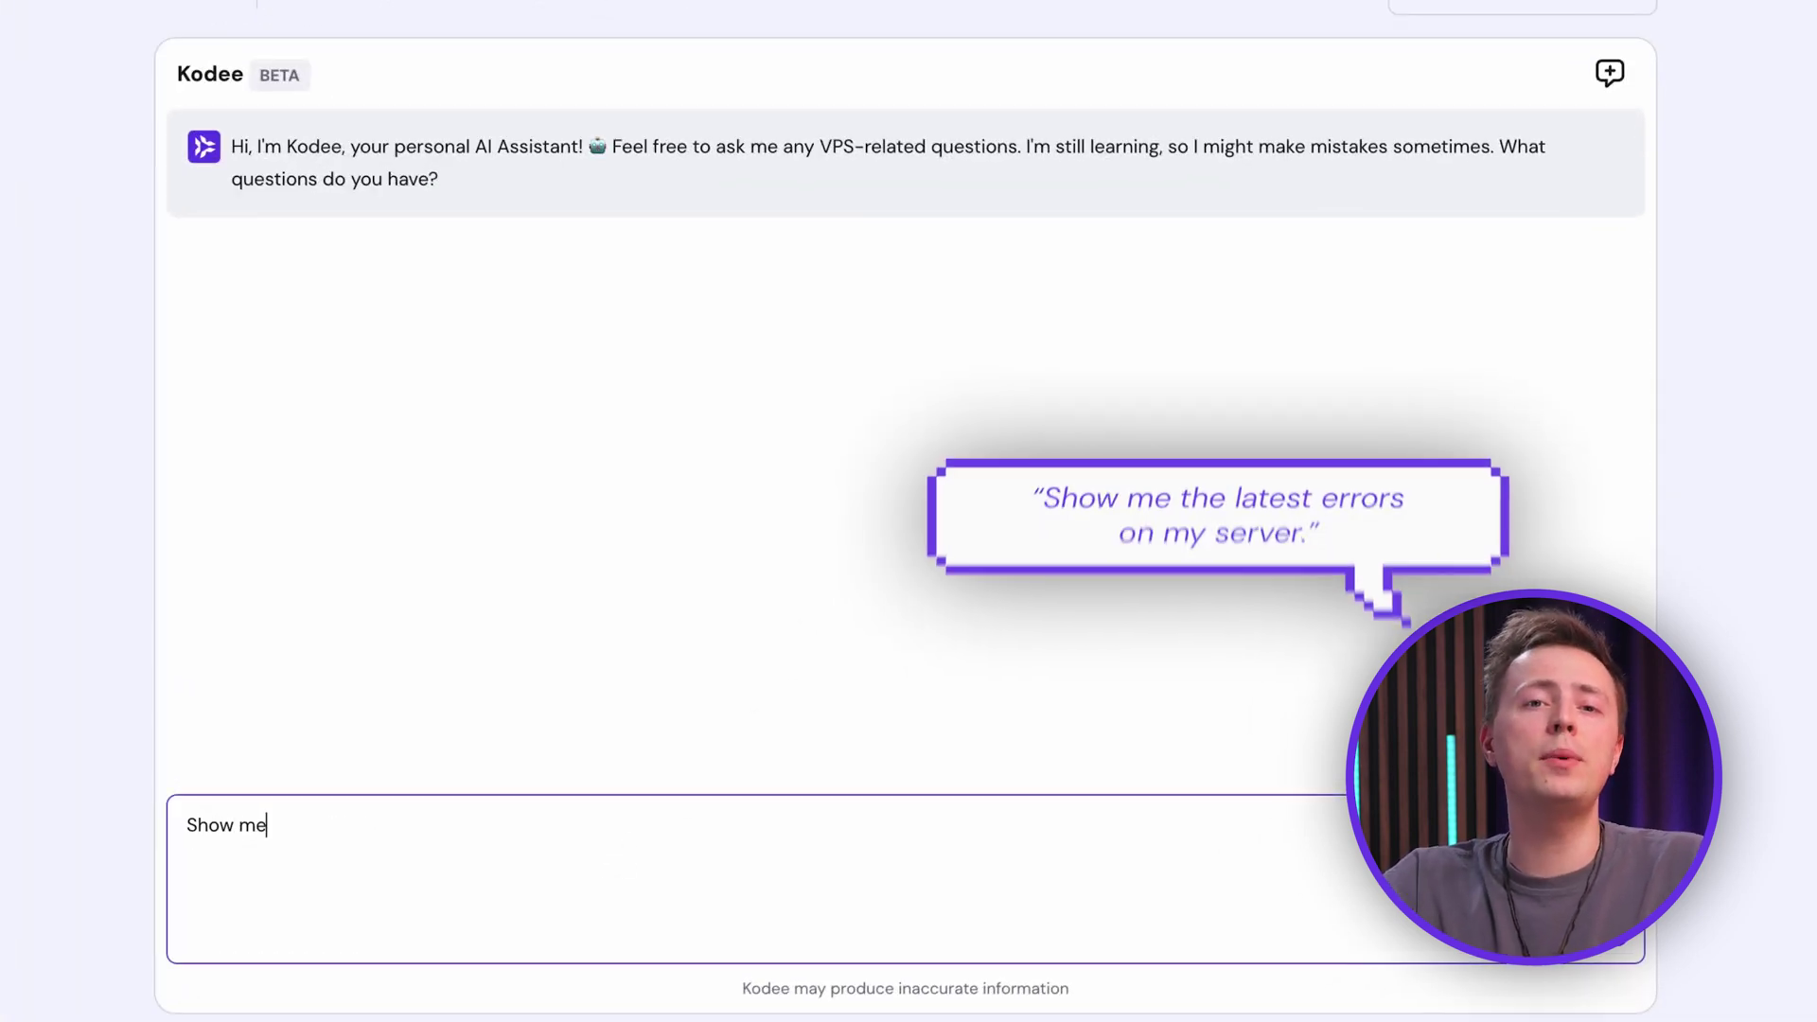
type("est errors on my server.")
key("Return")
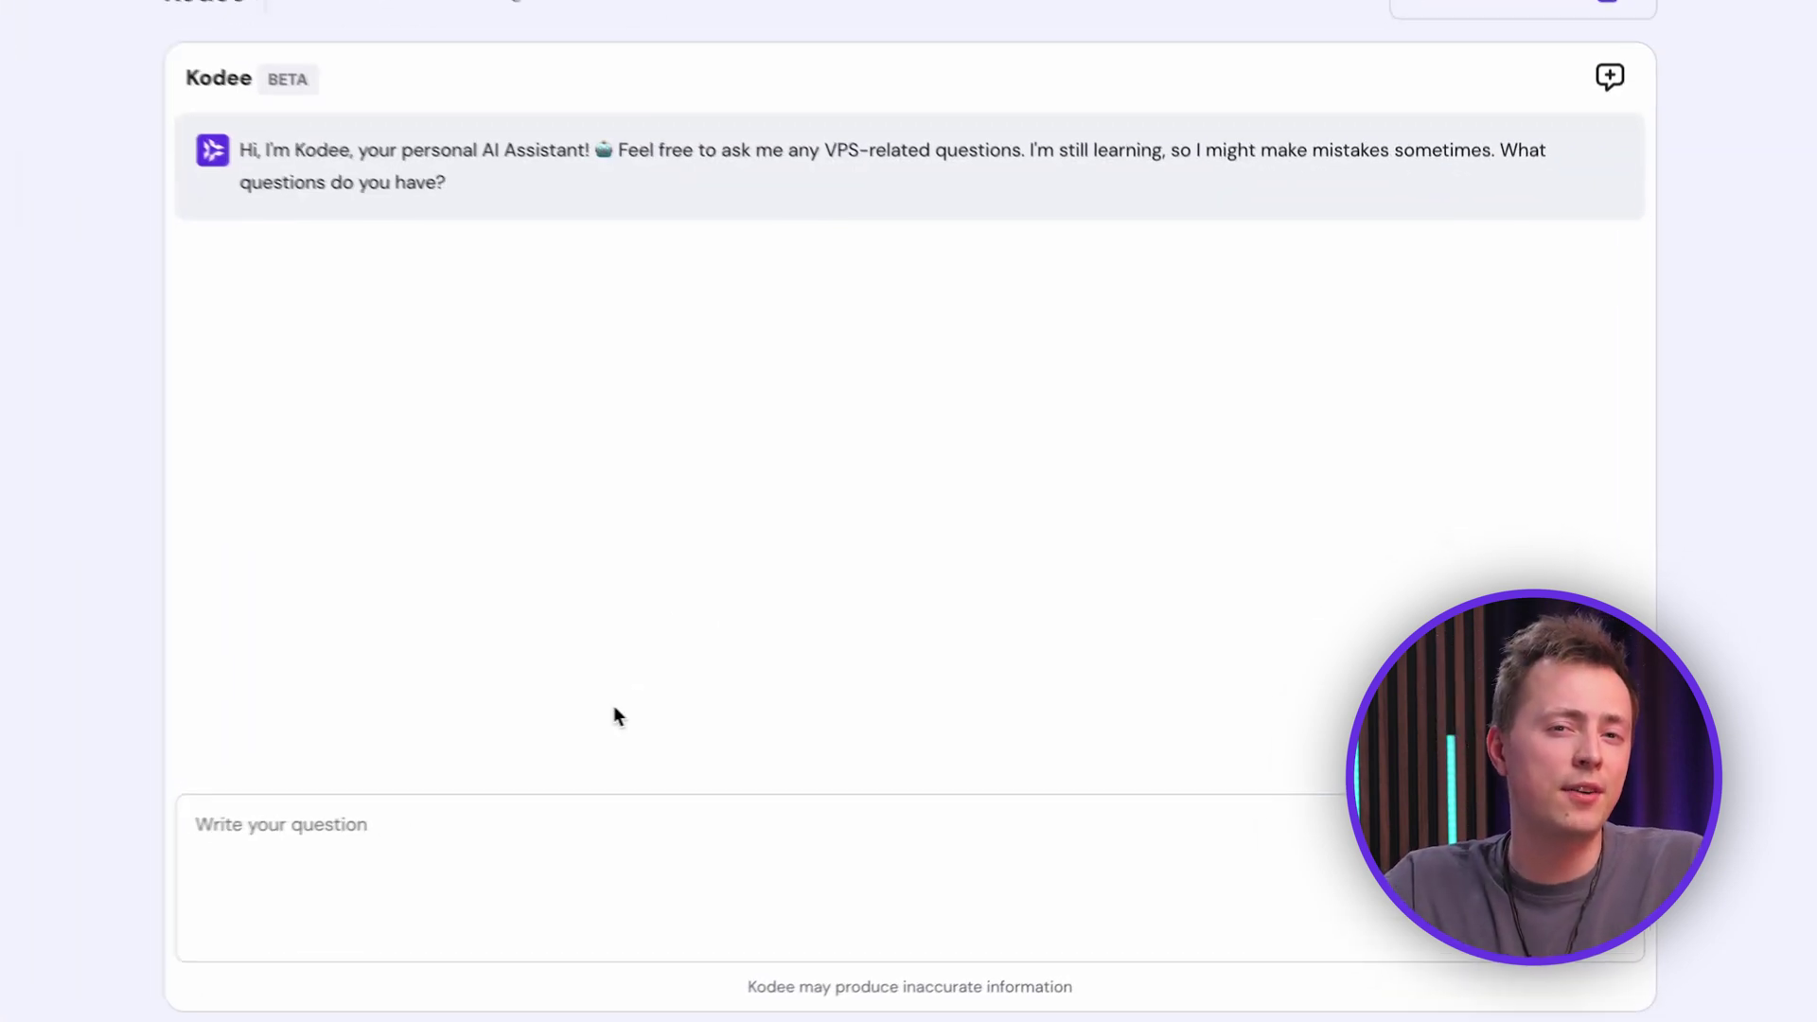
Step: Ask Kodee: 'Can my server reach the internet?'
left_click(714, 800)
type("Can ")
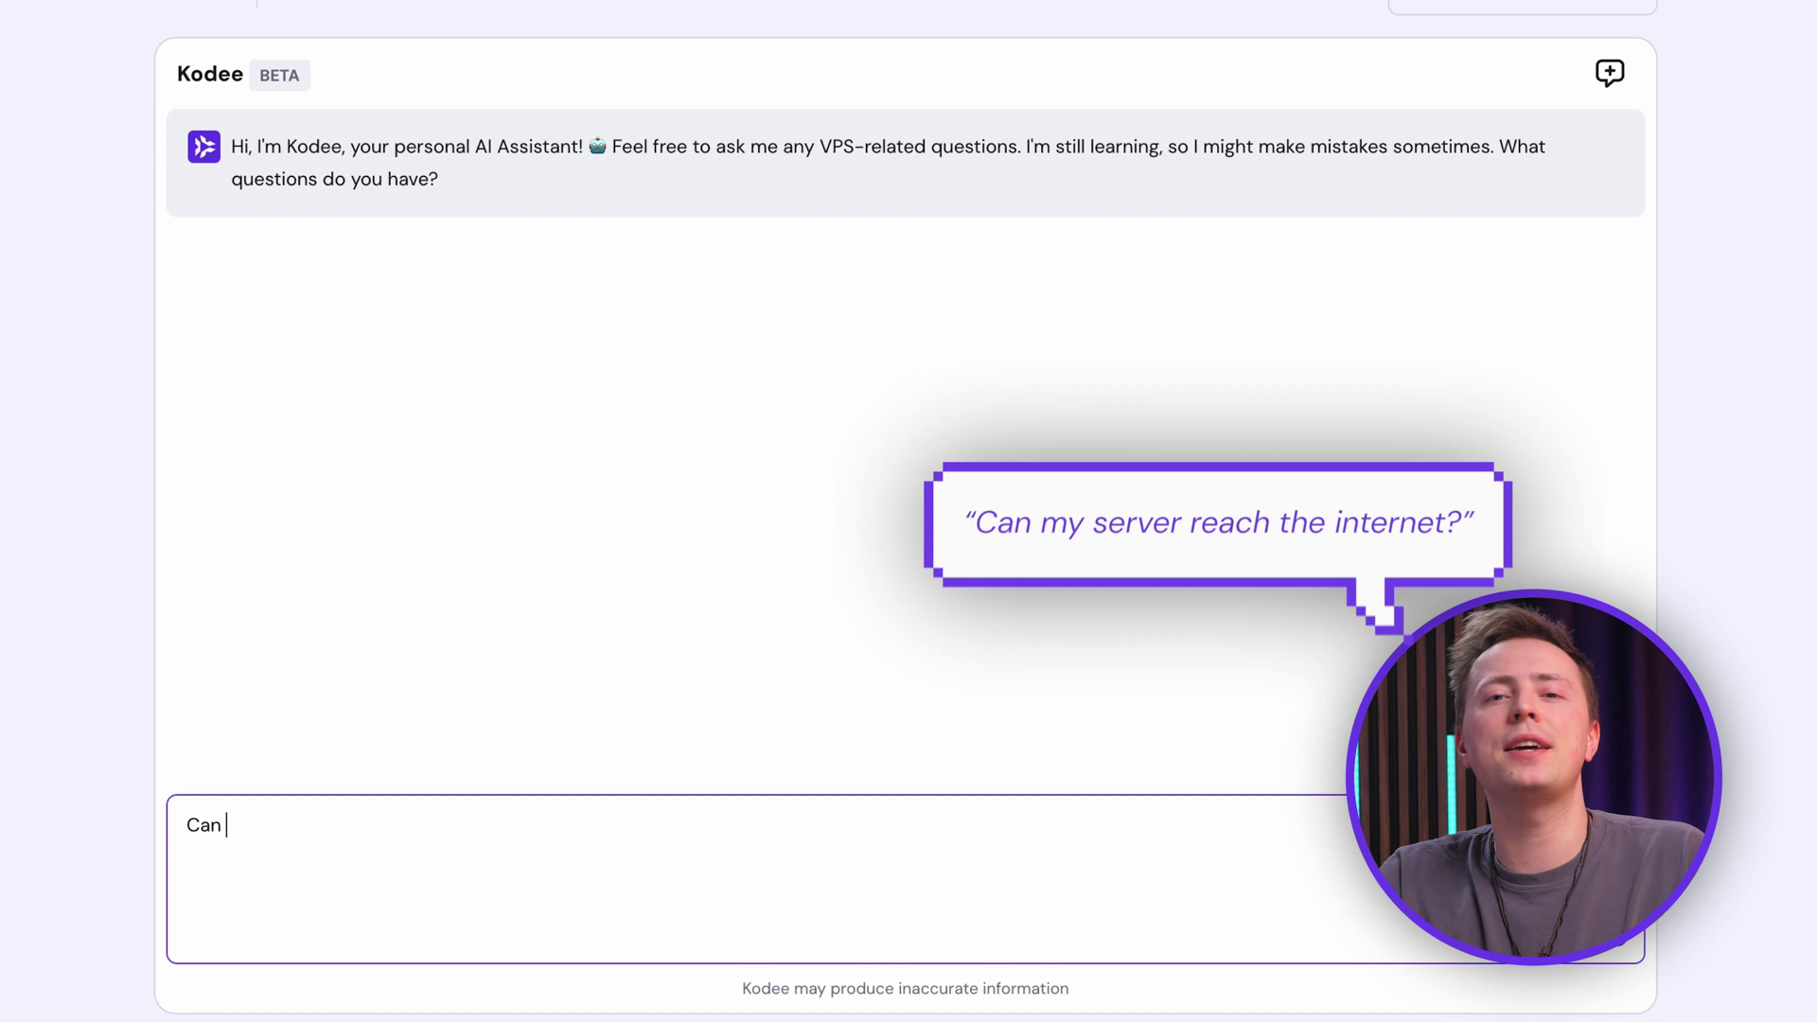
type("my server reach the internet?")
key("Return")
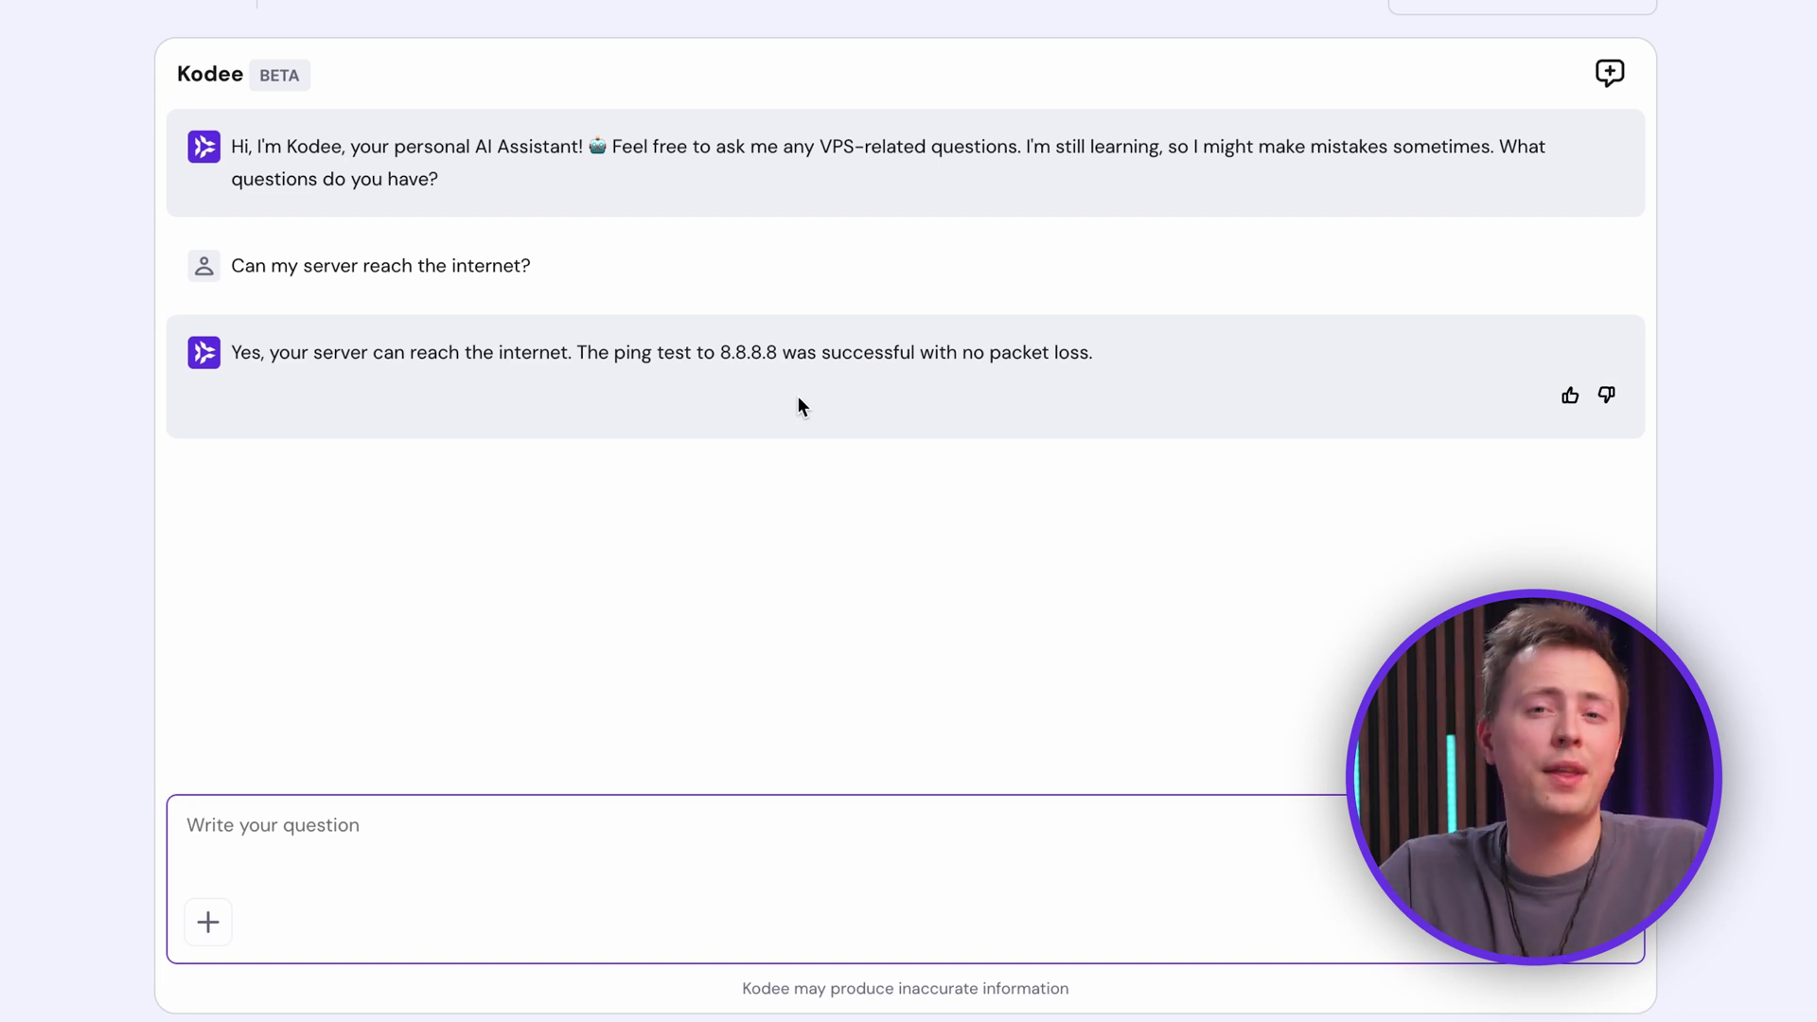
Step: Ask whether the domain works properly and supply myamazingwebsites.com for the check
left_click(654, 829)
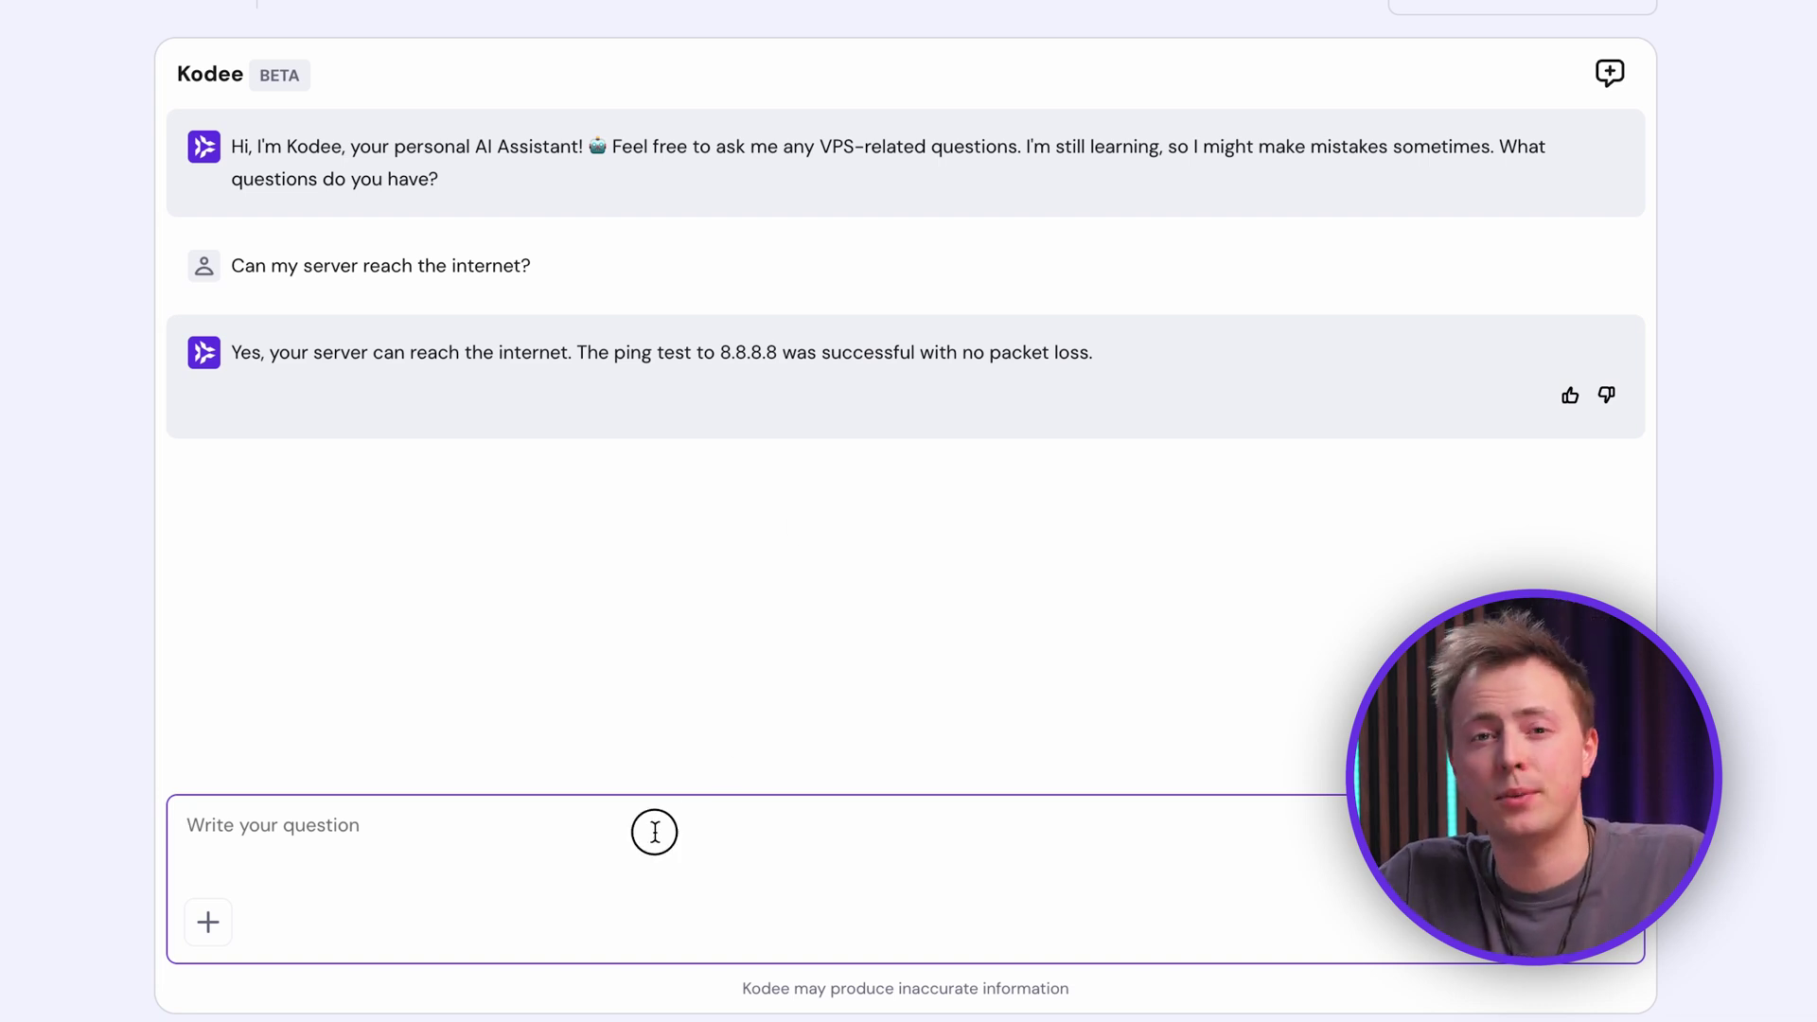
type("is my domain")
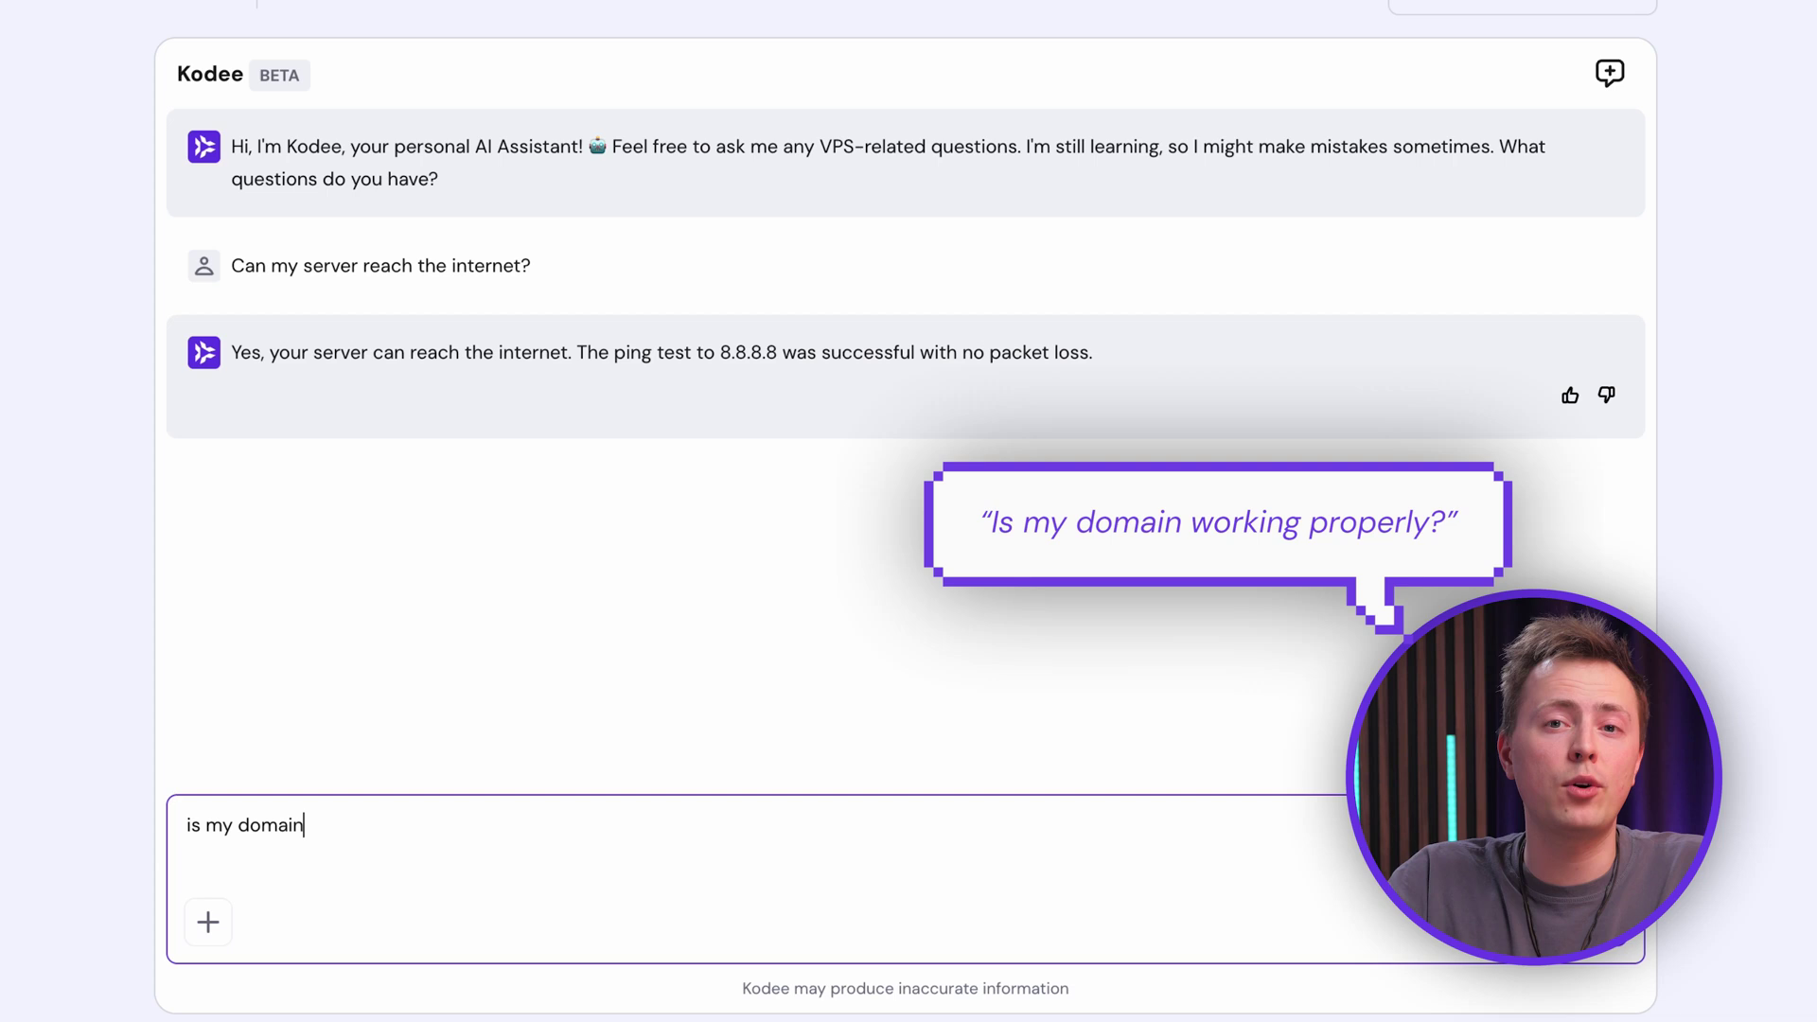
type(" working properly?")
key("Return")
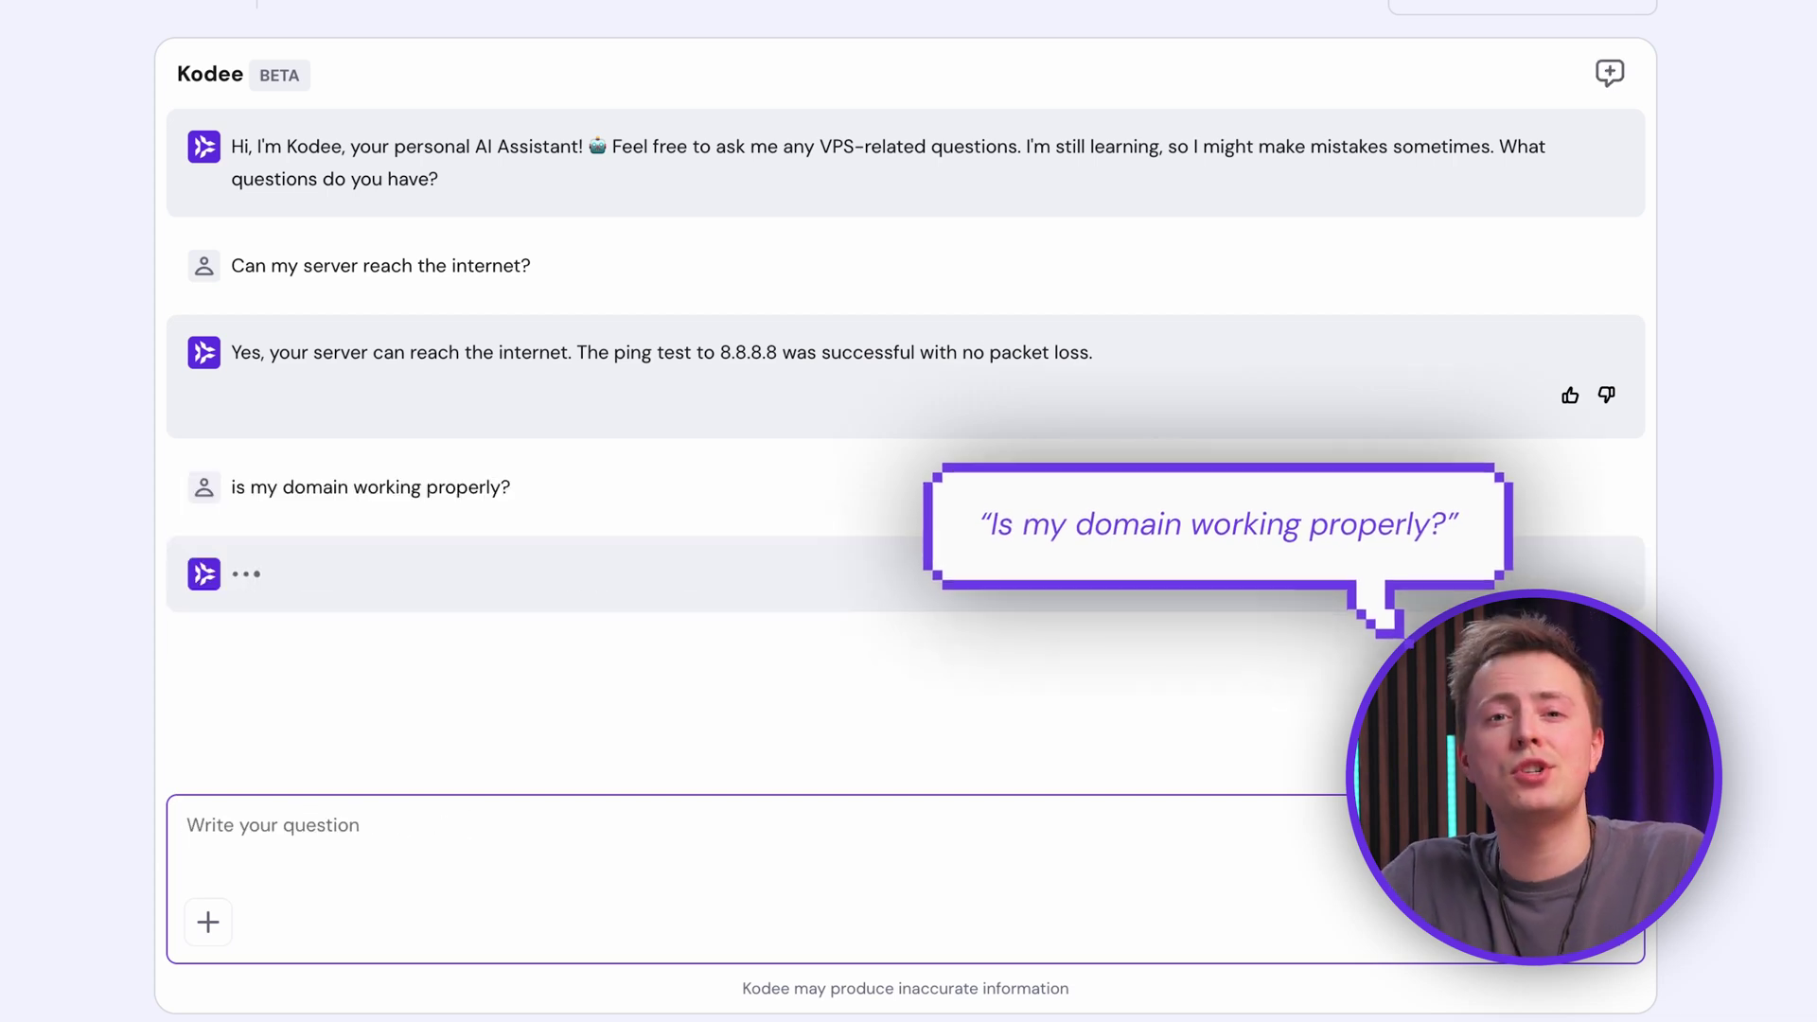
type("myamazingwebsites.com")
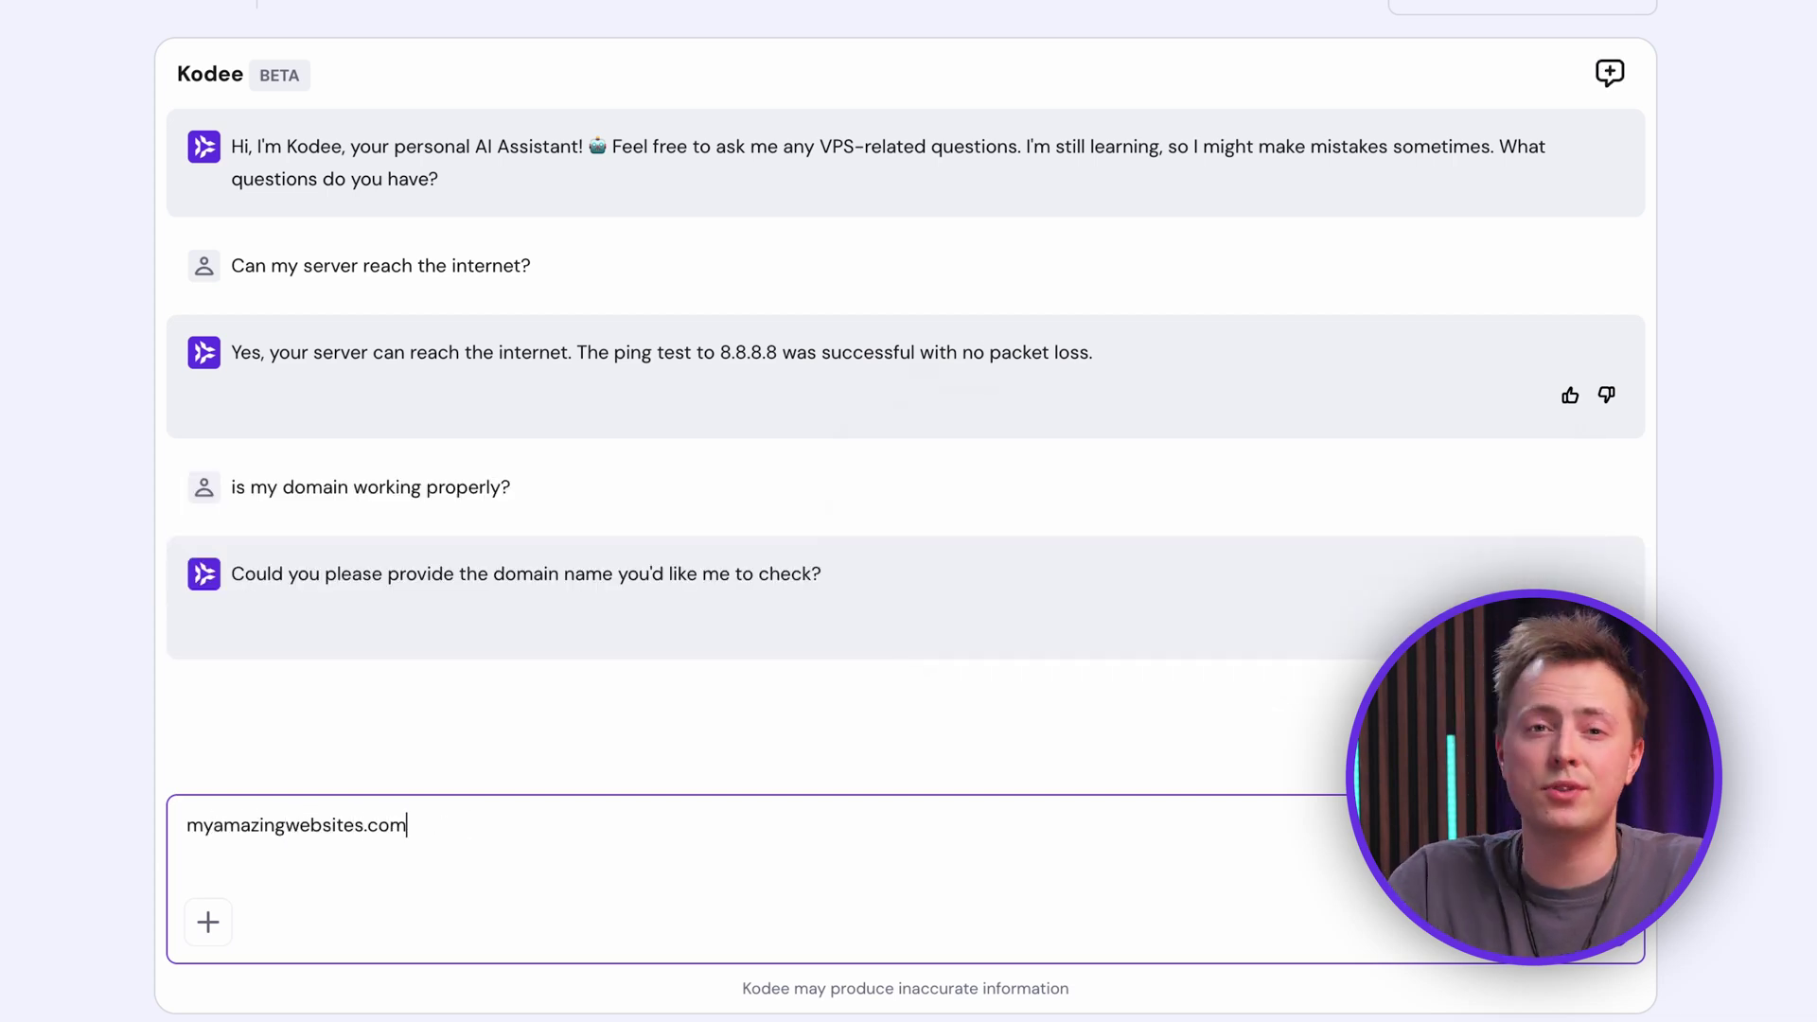
key("Return")
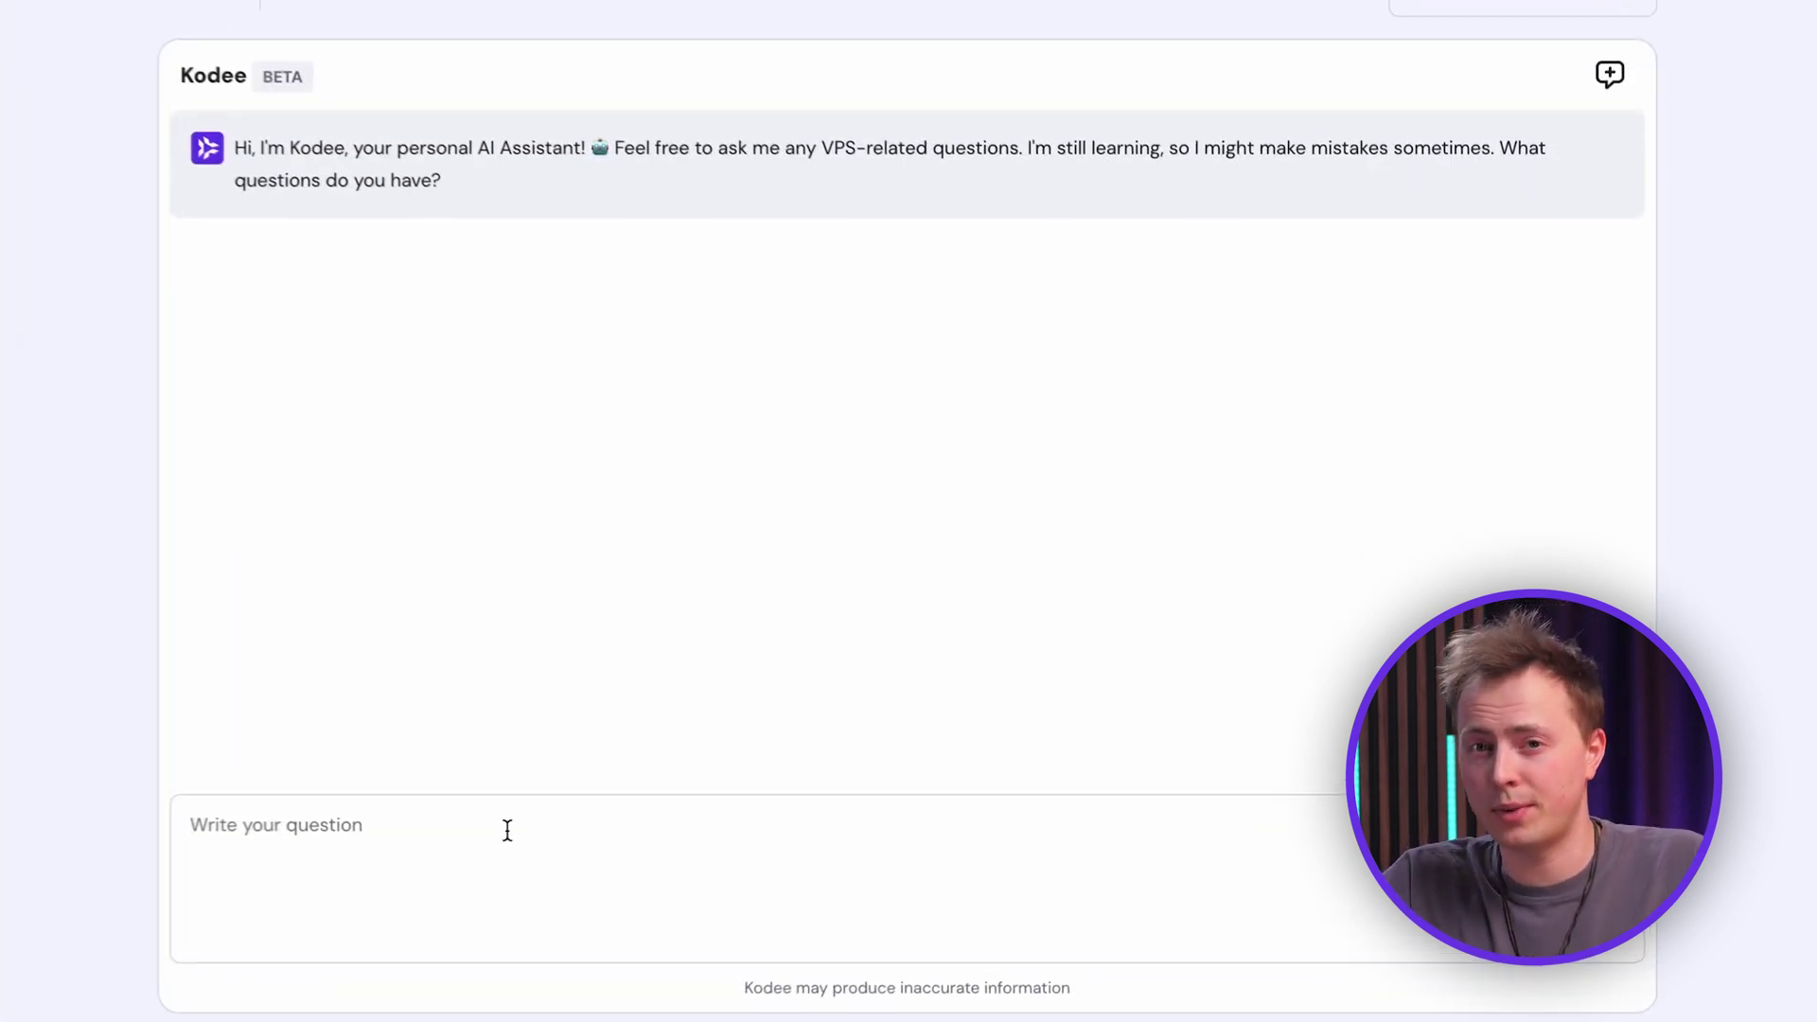
Step: Ask Kodee: 'Who accessed my server lately?'
left_click(703, 821)
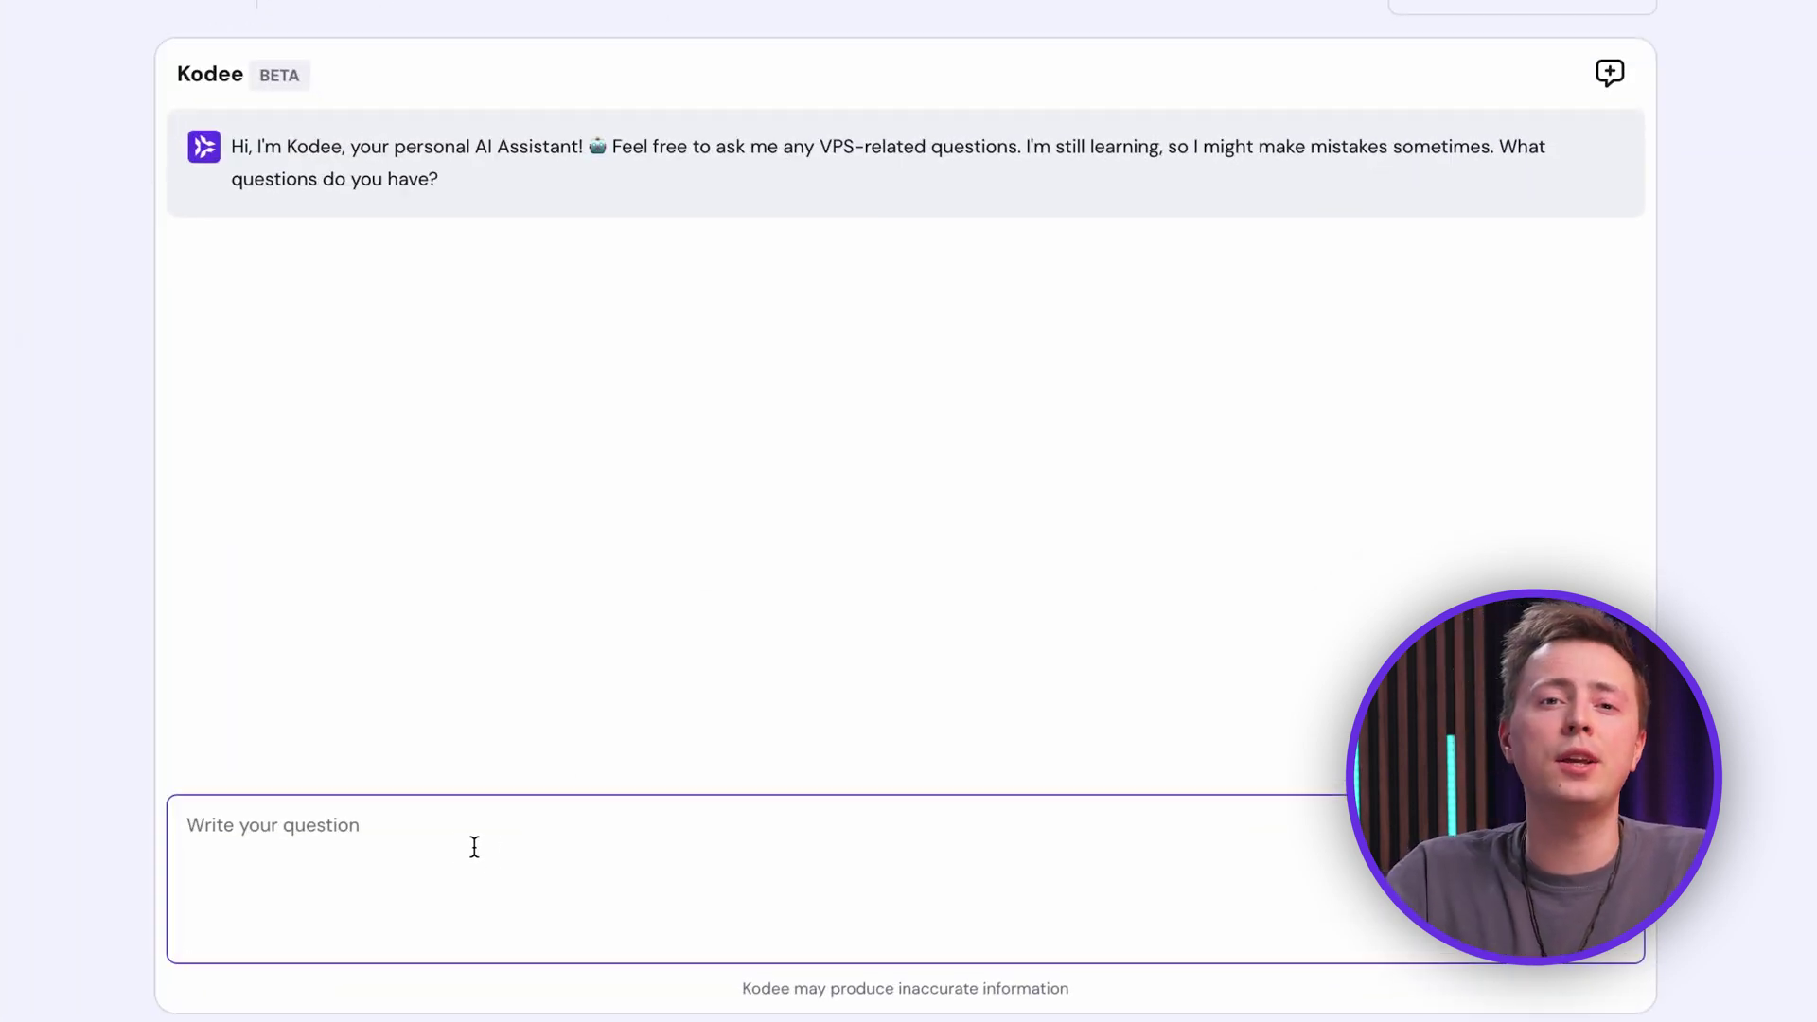
type("Who accessed my server lately")
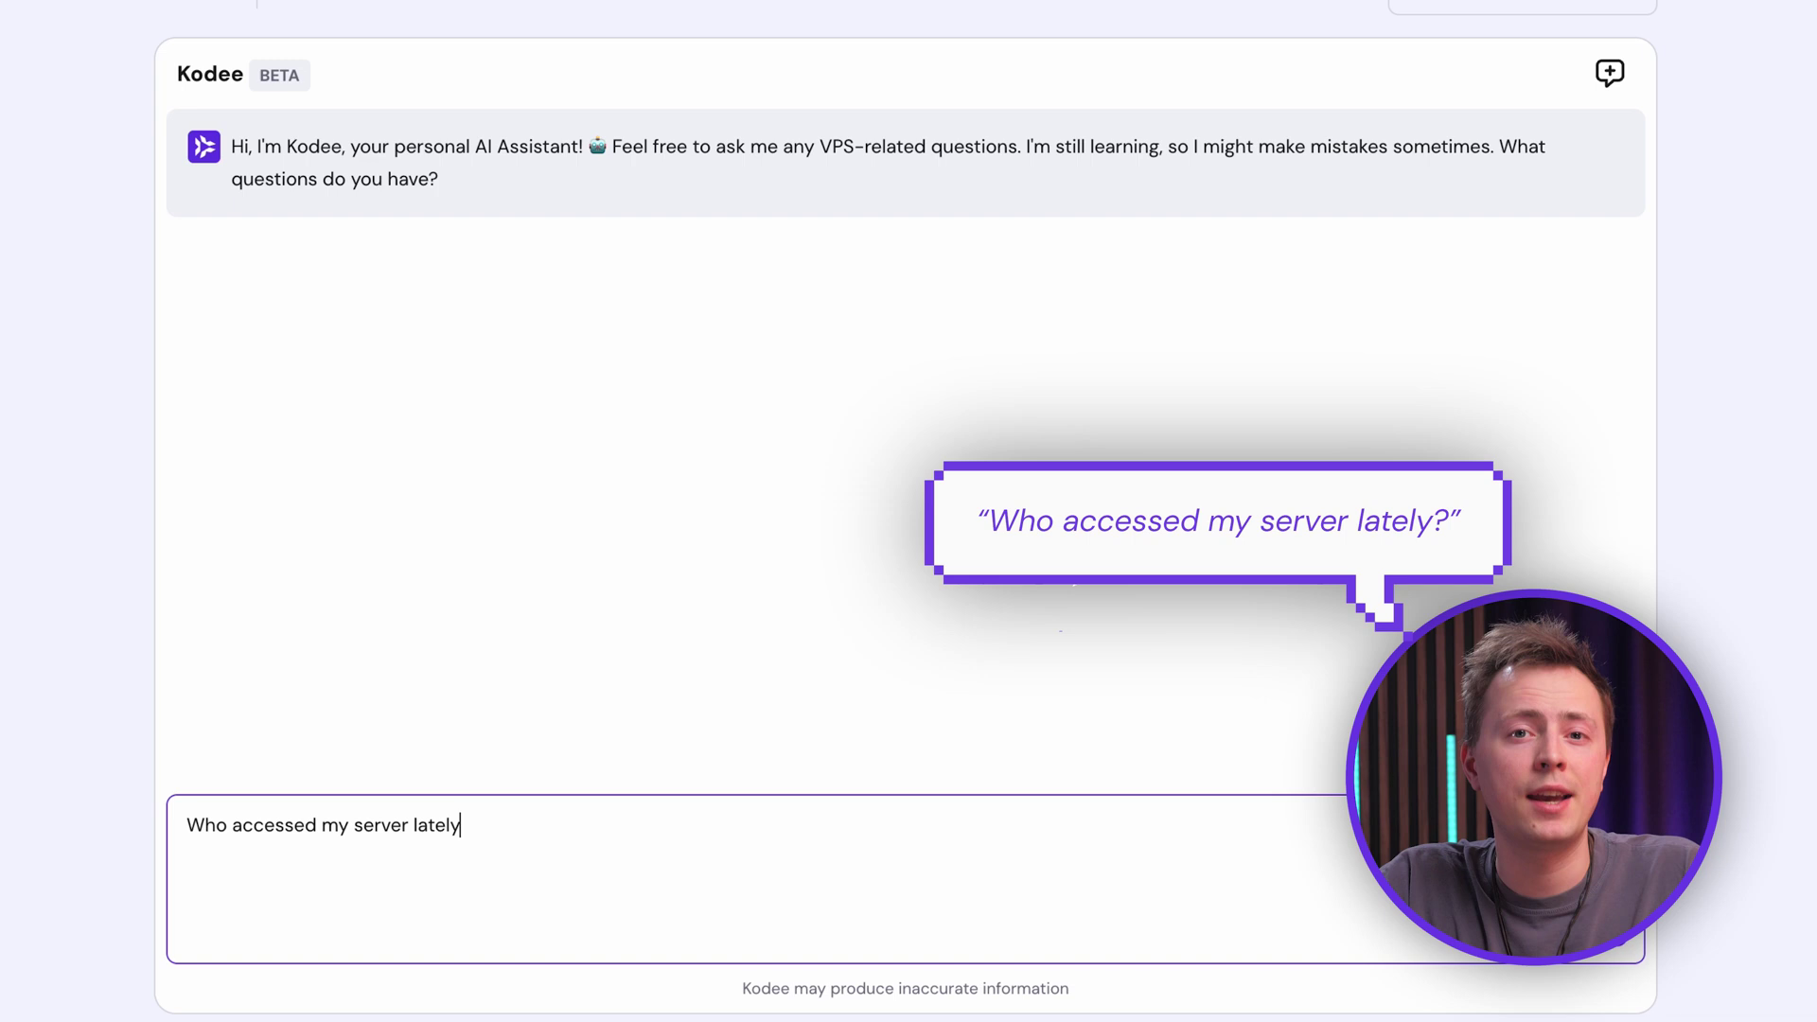
type("?")
key("Return")
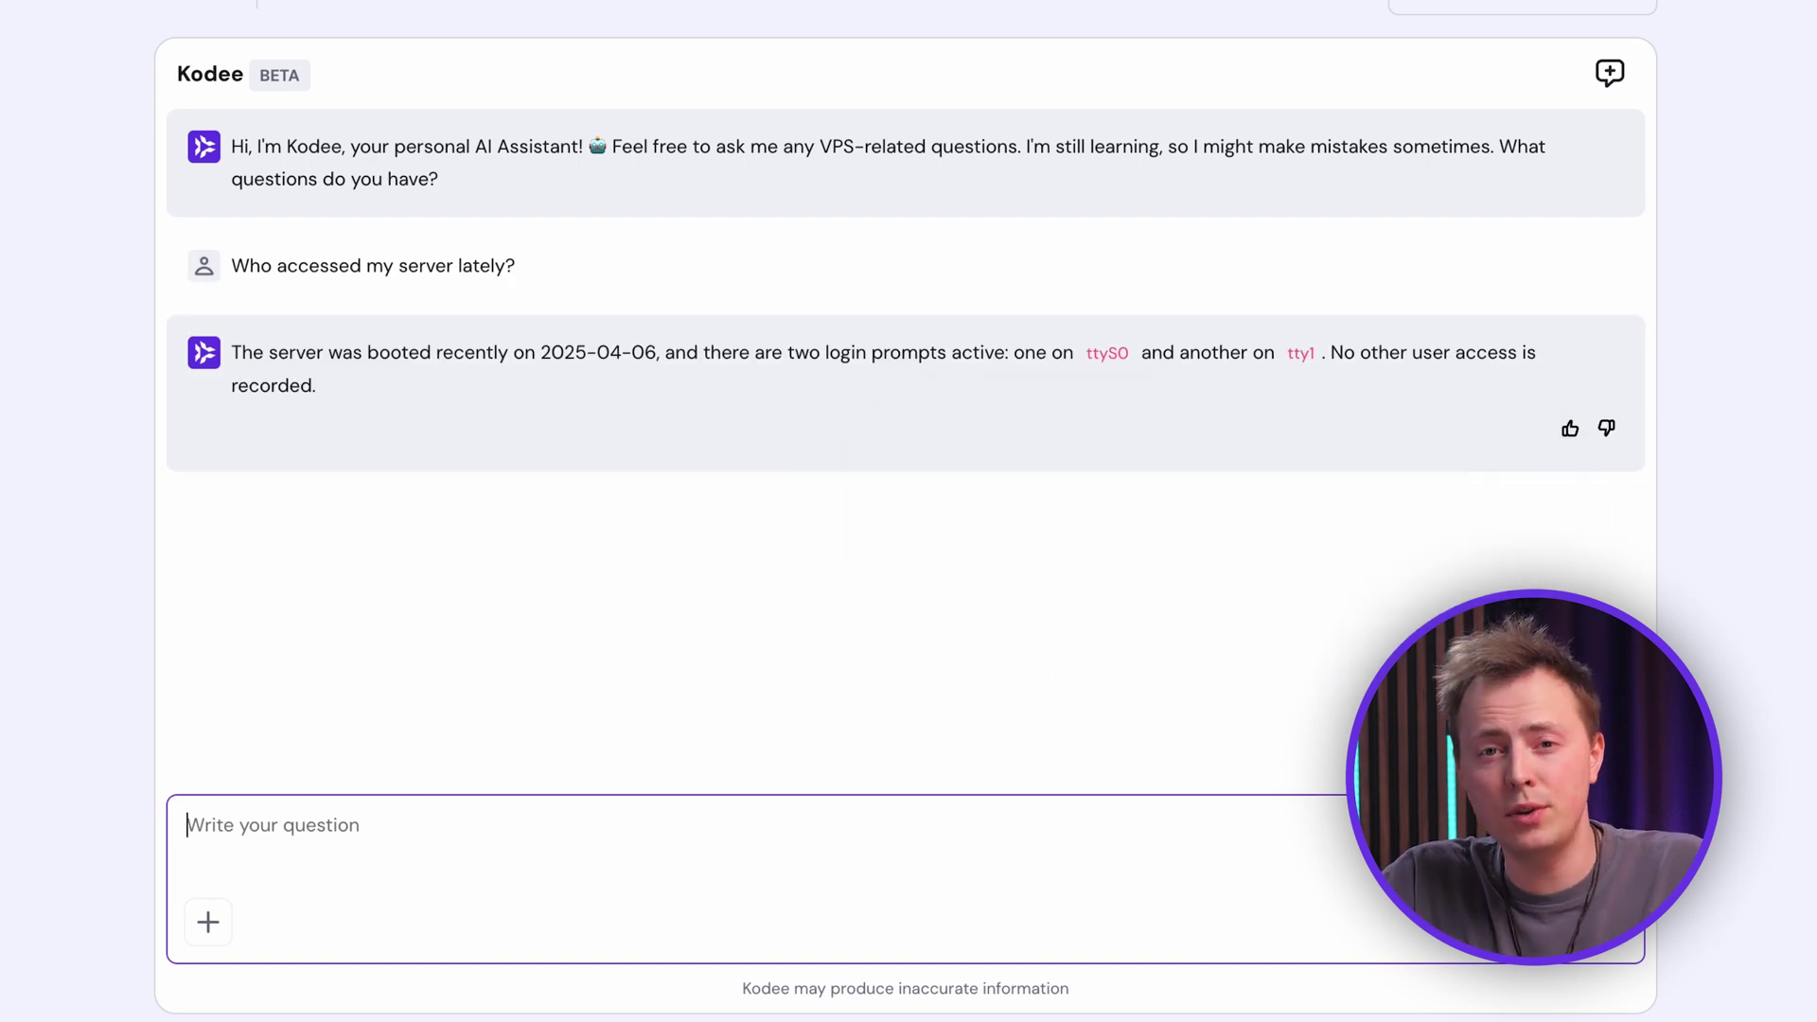
left_click(1019, 429)
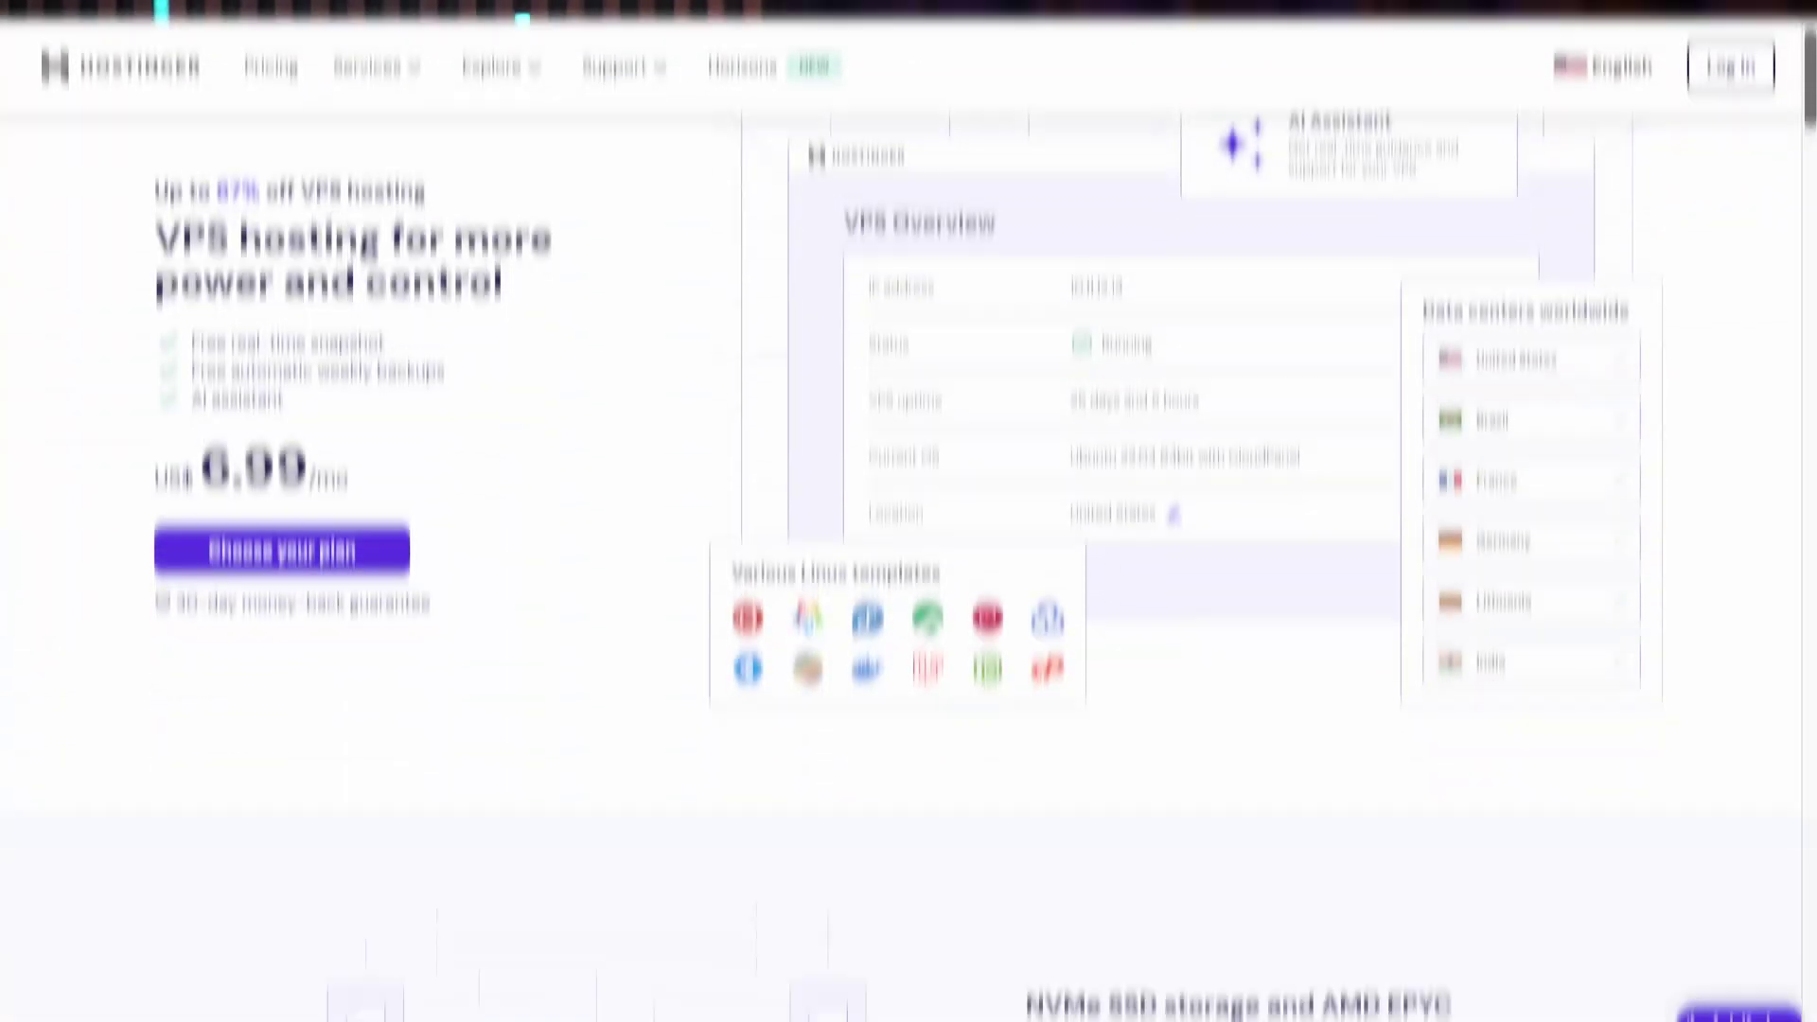
Step: Scroll the VPS hosting page down to the NVMe SSD storage and 300 Mb/s network sections
scroll(909, 511, "down", 4)
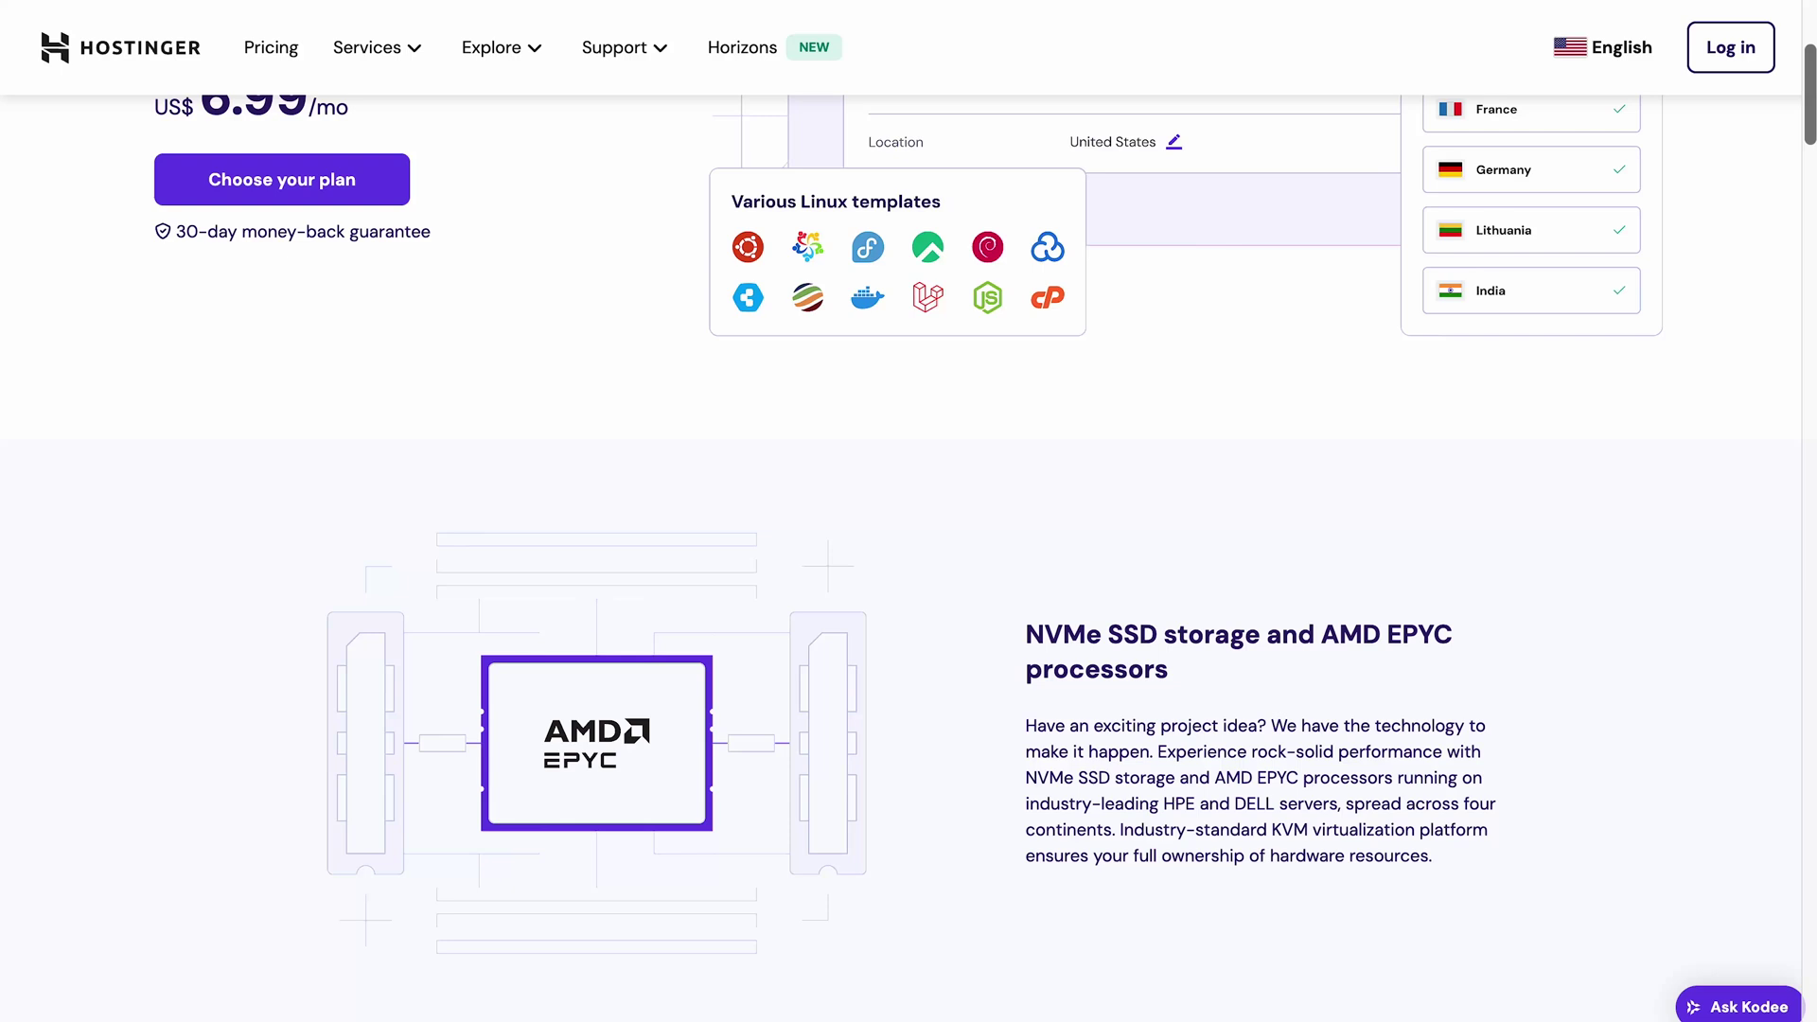
scroll(908, 511, "down", 5)
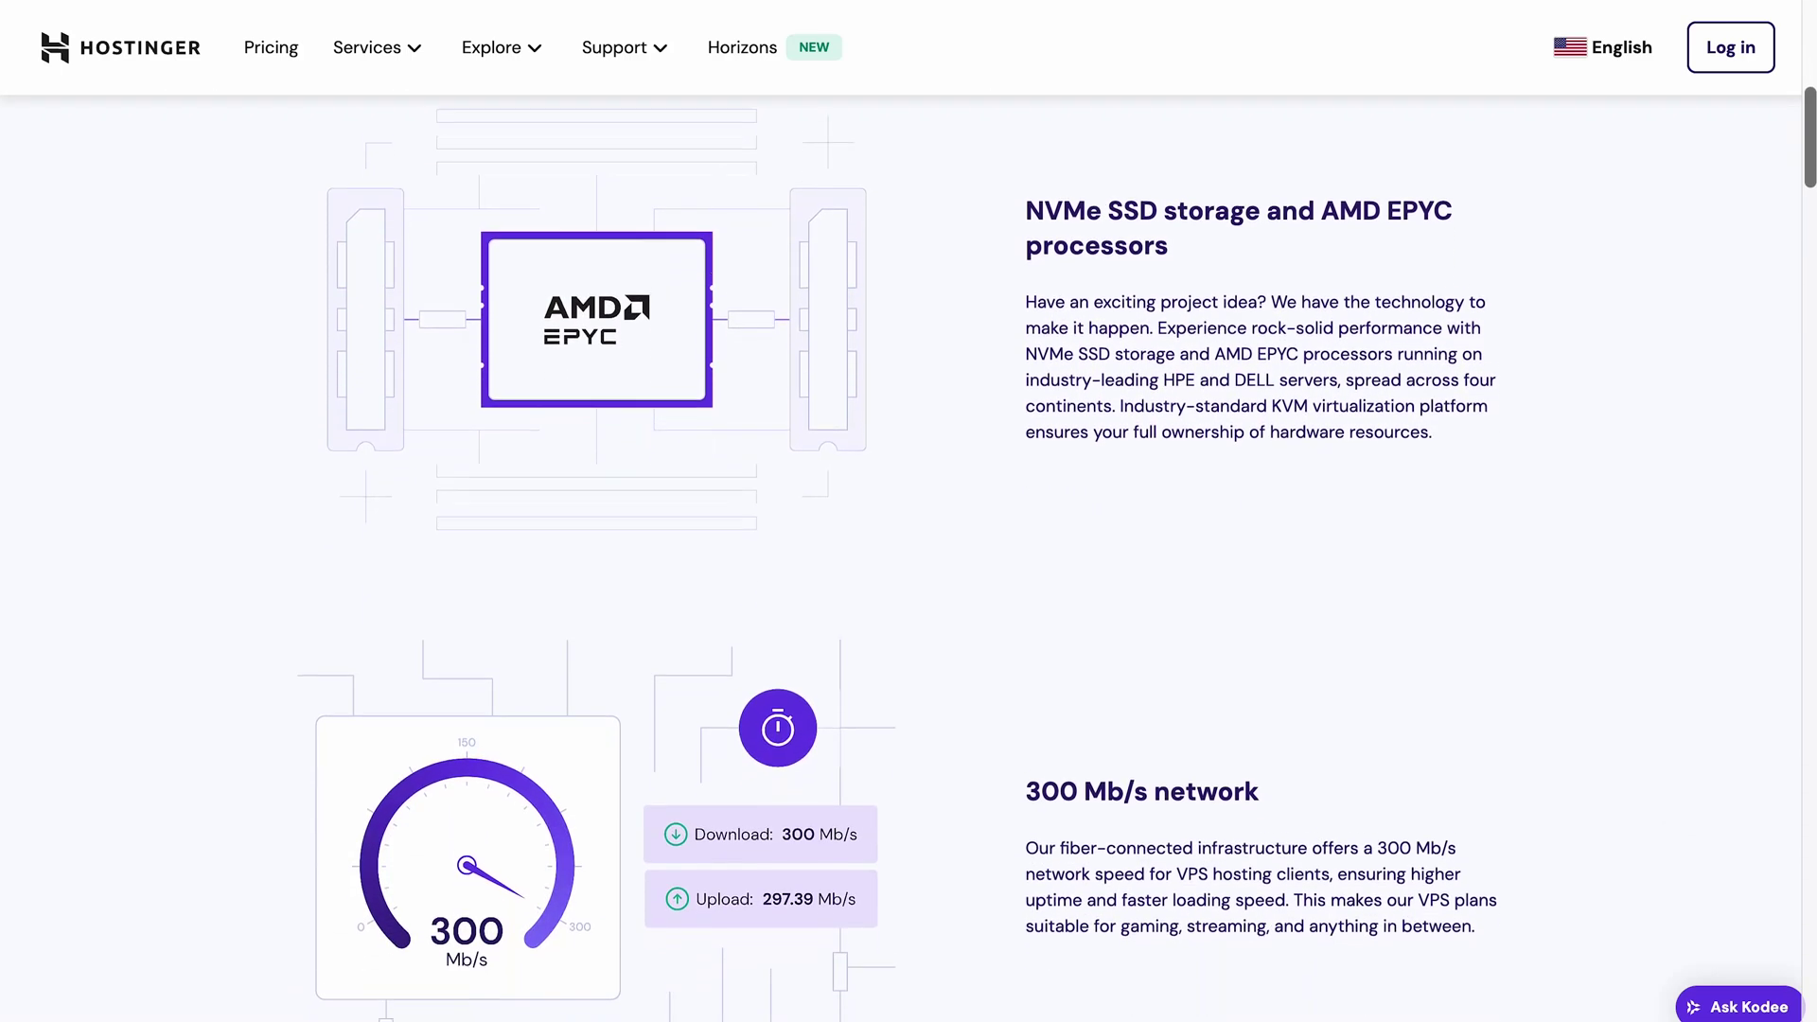